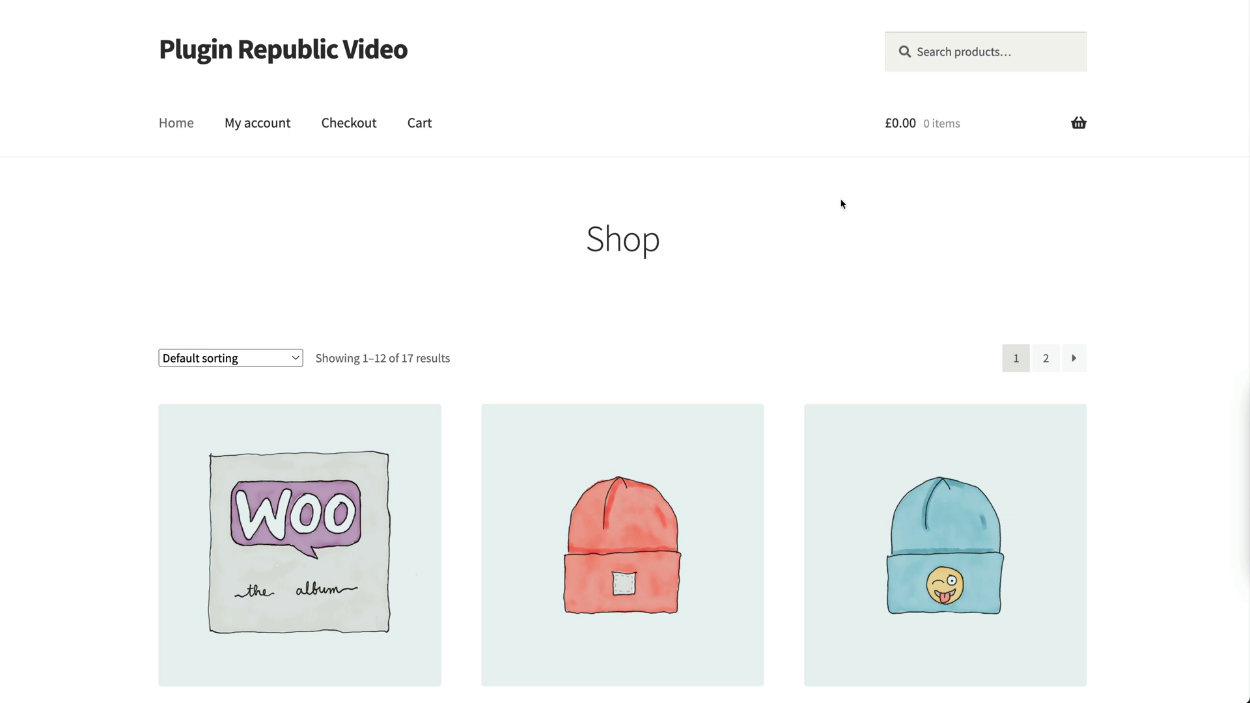
# - Tick Polo, Hoodie with Zipper and Hoodie with Pocket in the product table and add all three to the cart at once
pyautogui.scroll(-3, 846, 315)
pyautogui.scroll(-8, 846, 315)
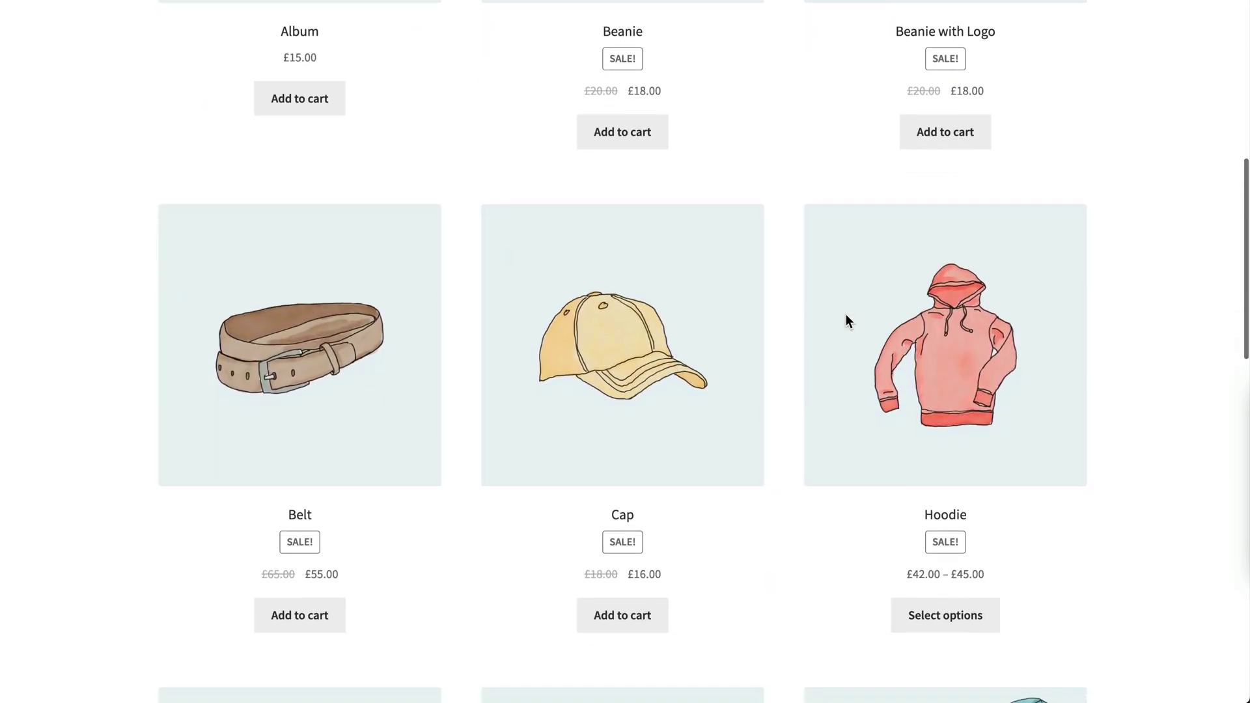
pyautogui.scroll(5, 845, 315)
pyautogui.scroll(5, 845, 315)
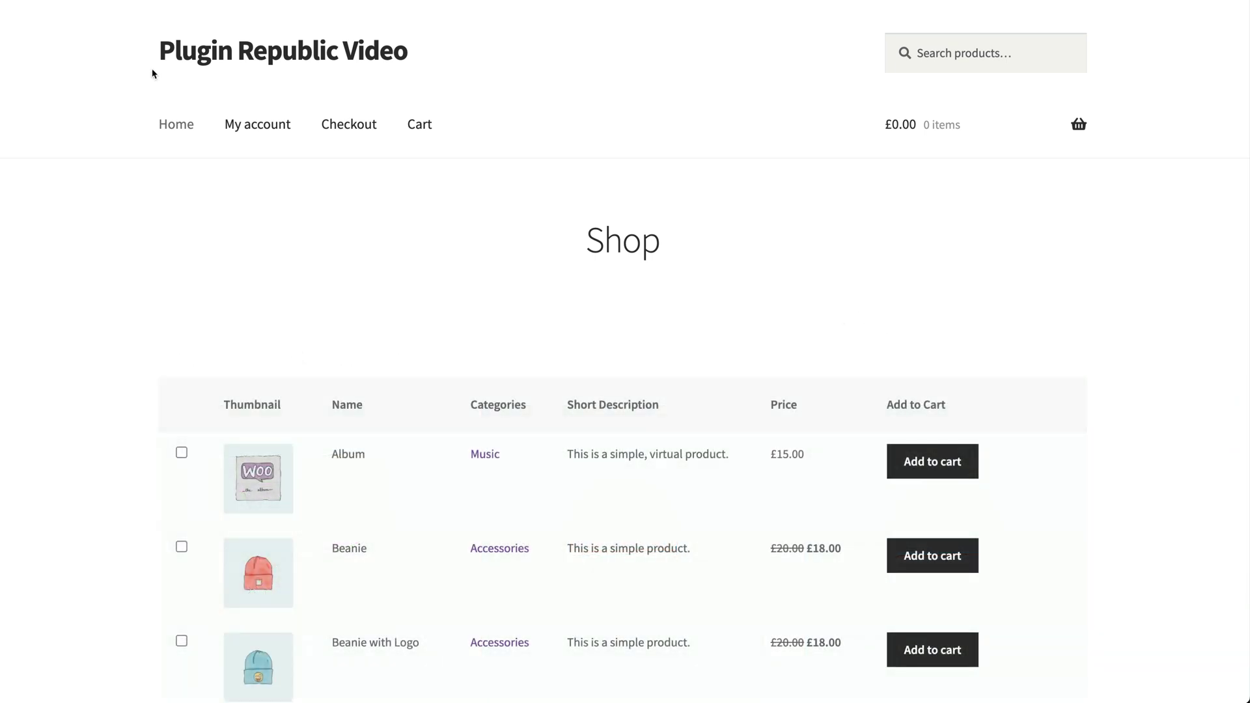
pyautogui.scroll(-10, 154, 73)
pyautogui.scroll(10, 154, 74)
pyautogui.scroll(-6, 784, 78)
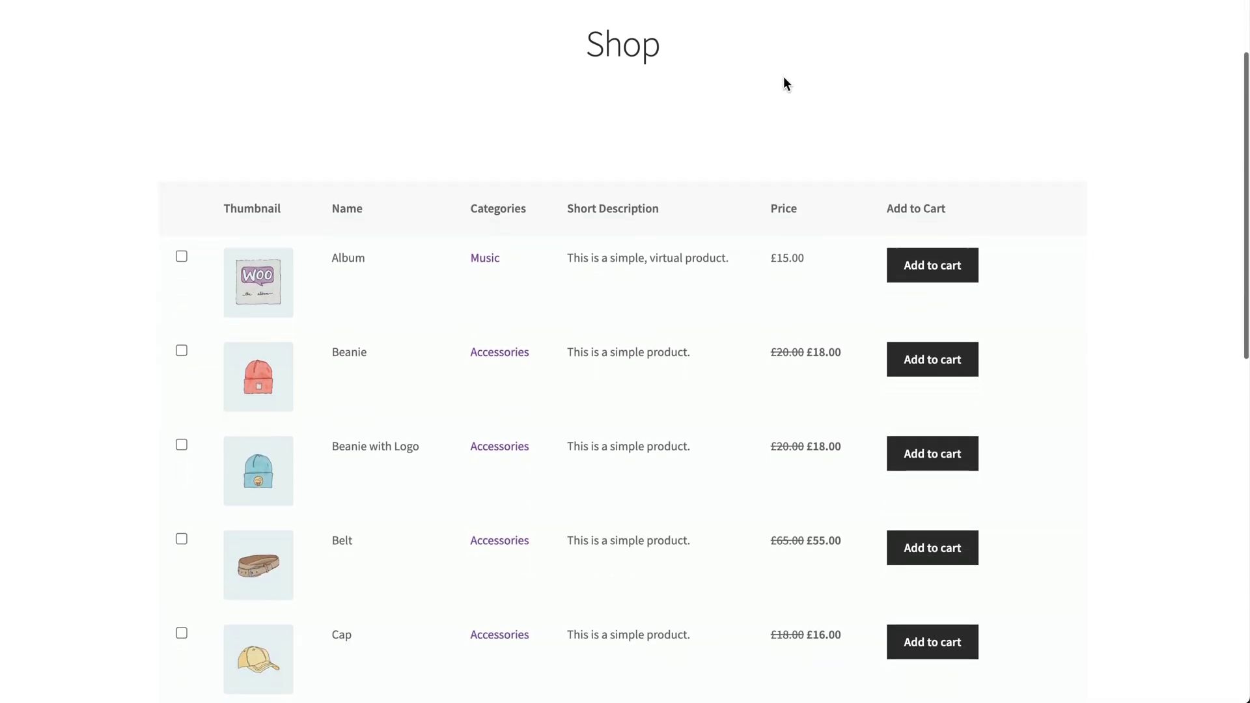
pyautogui.scroll(-6, 783, 76)
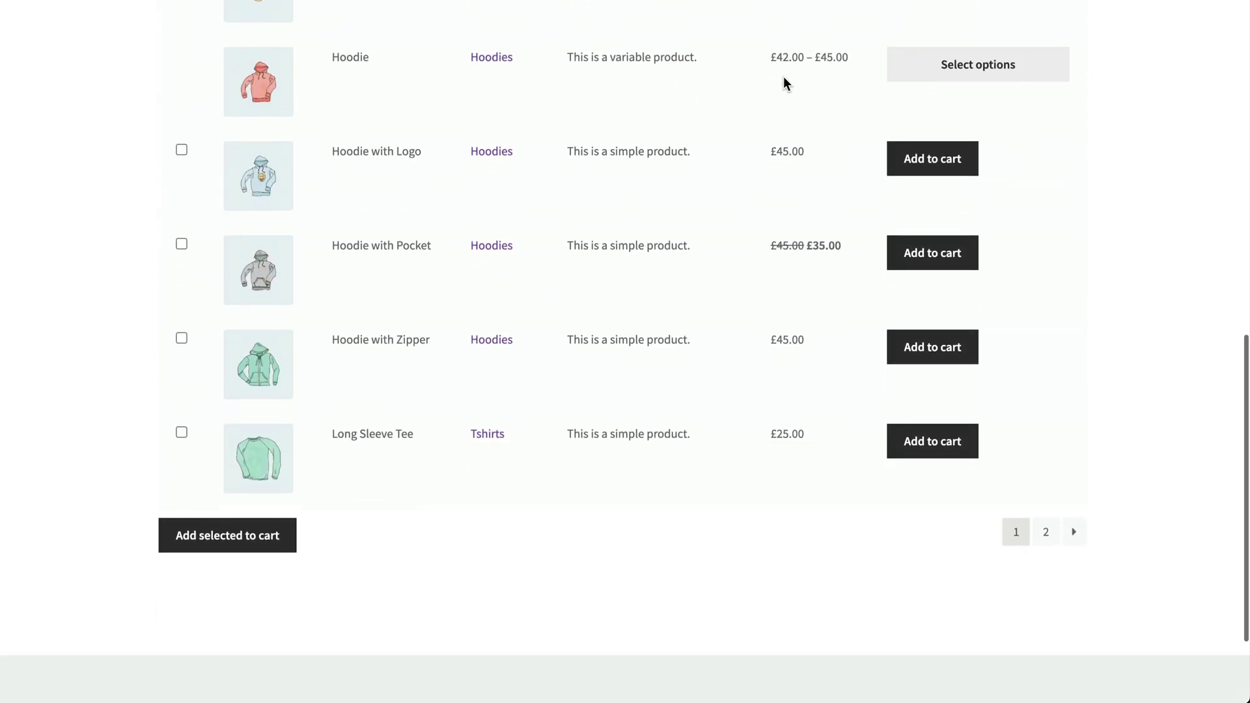
pyautogui.scroll(12, 783, 76)
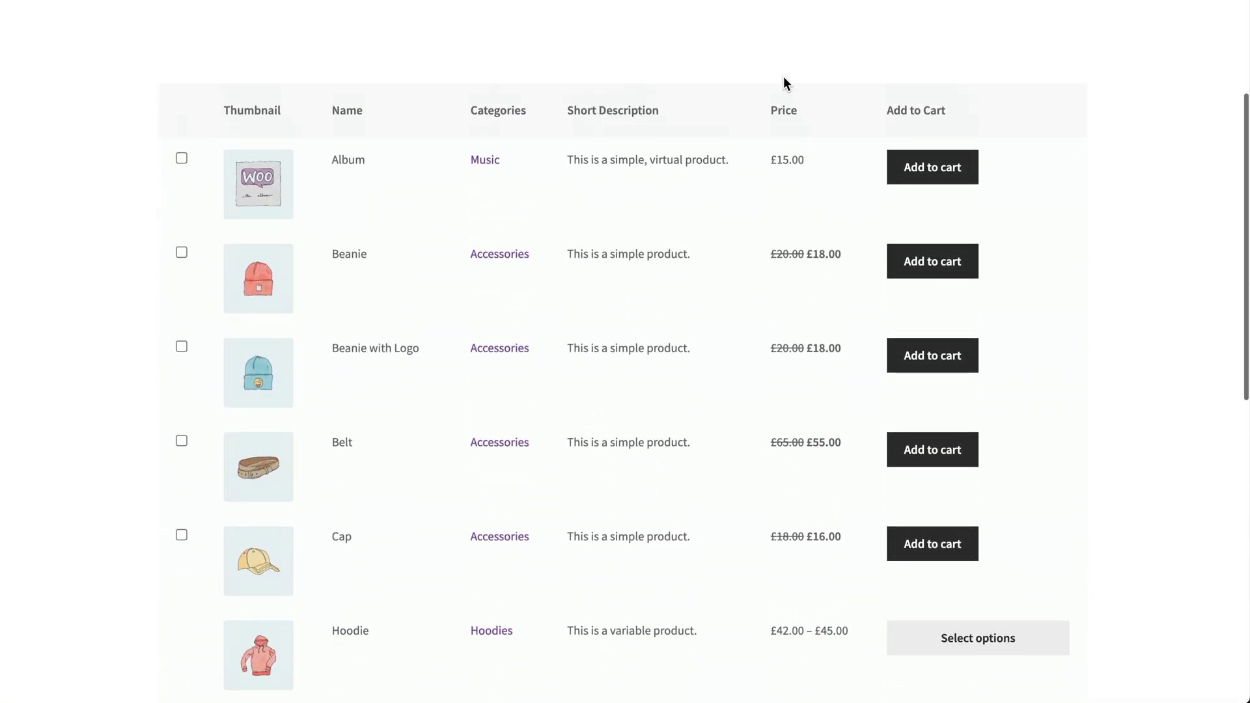
pyautogui.scroll(3, 783, 76)
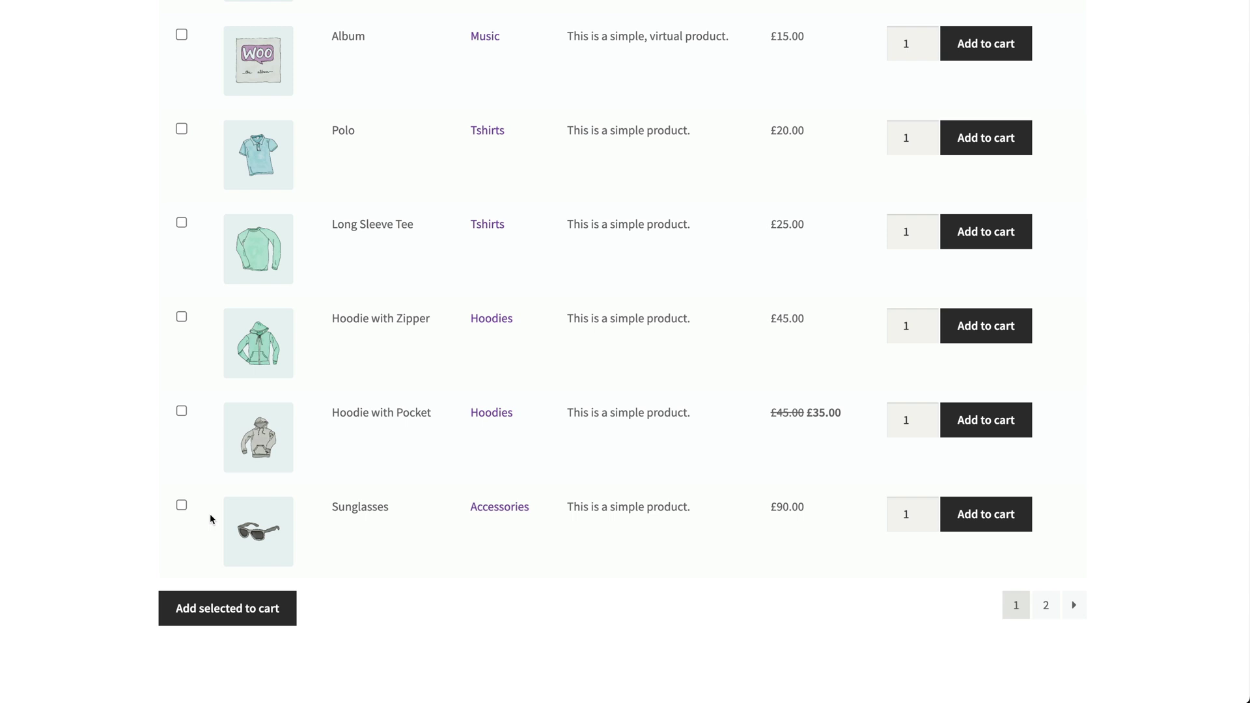
pyautogui.click(182, 130)
pyautogui.click(183, 318)
pyautogui.click(182, 410)
pyautogui.click(215, 604)
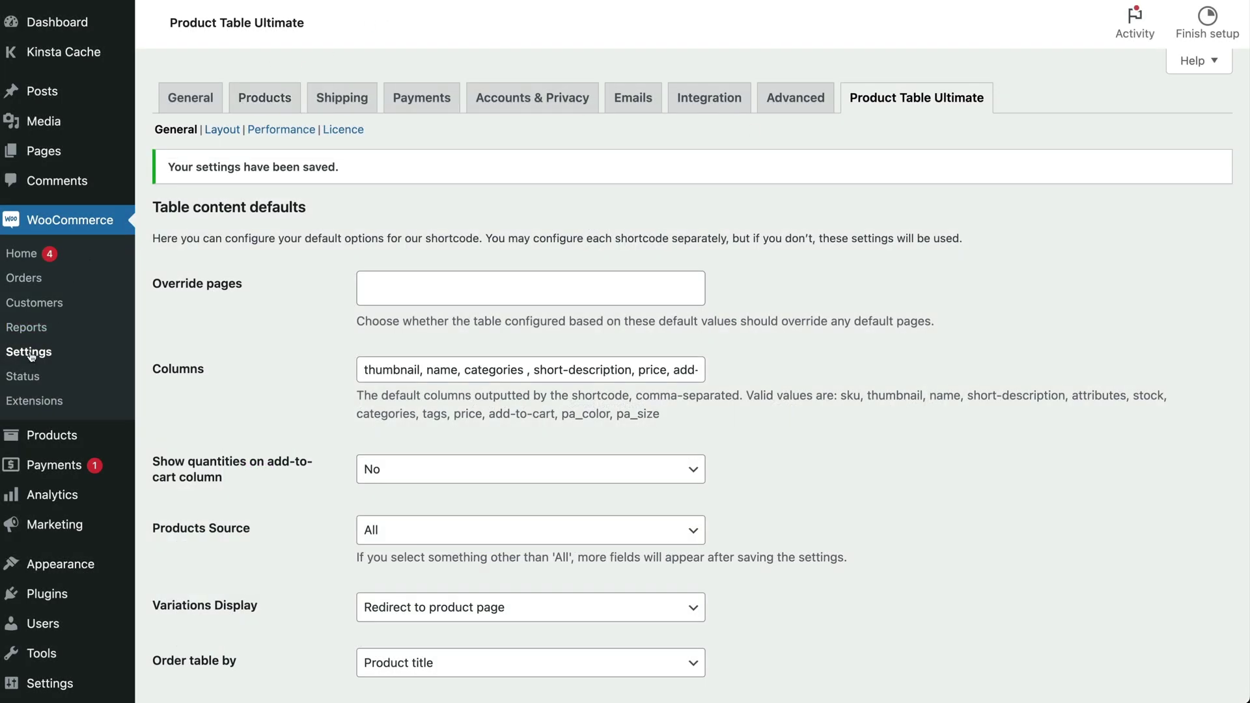
# - Go to the Product Table Ultimate section of the WooCommerce settings
pyautogui.click(28, 354)
pyautogui.click(938, 103)
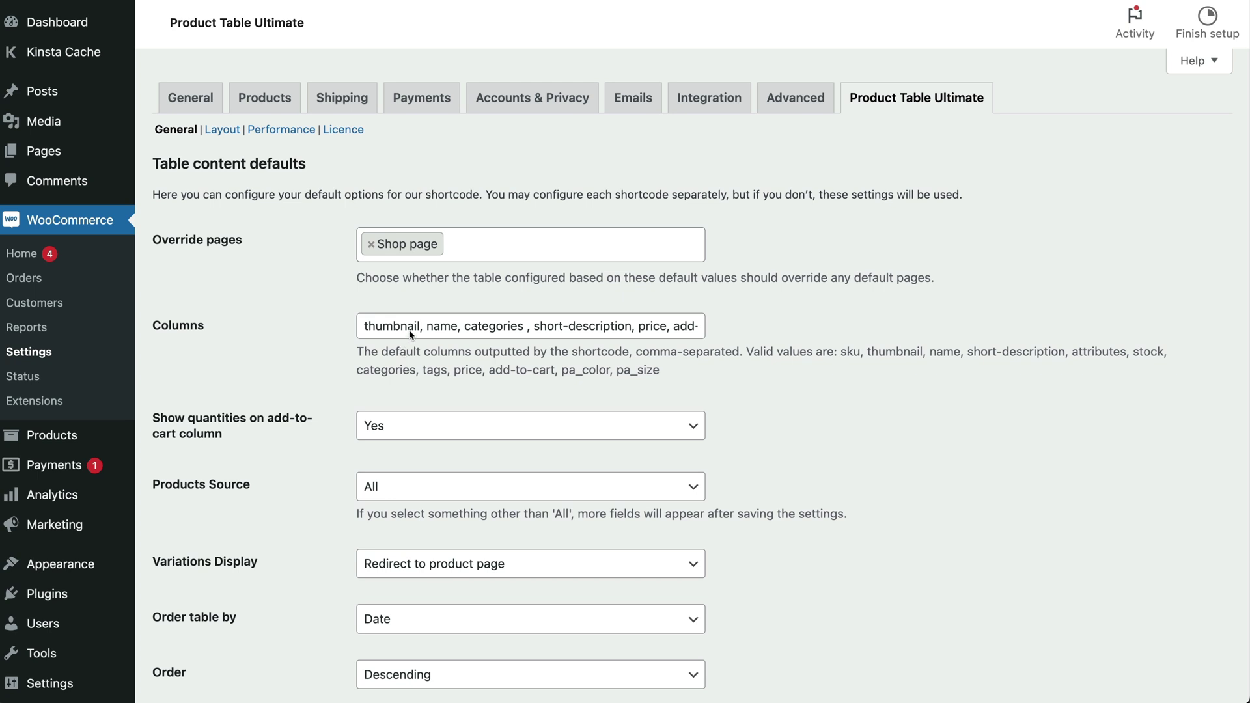
pyautogui.doubleClick(410, 326)
pyautogui.click(441, 326)
pyautogui.doubleClick(441, 326)
pyautogui.click(506, 326)
pyautogui.doubleClick(506, 326)
pyautogui.click(572, 326)
pyautogui.doubleClick(573, 326)
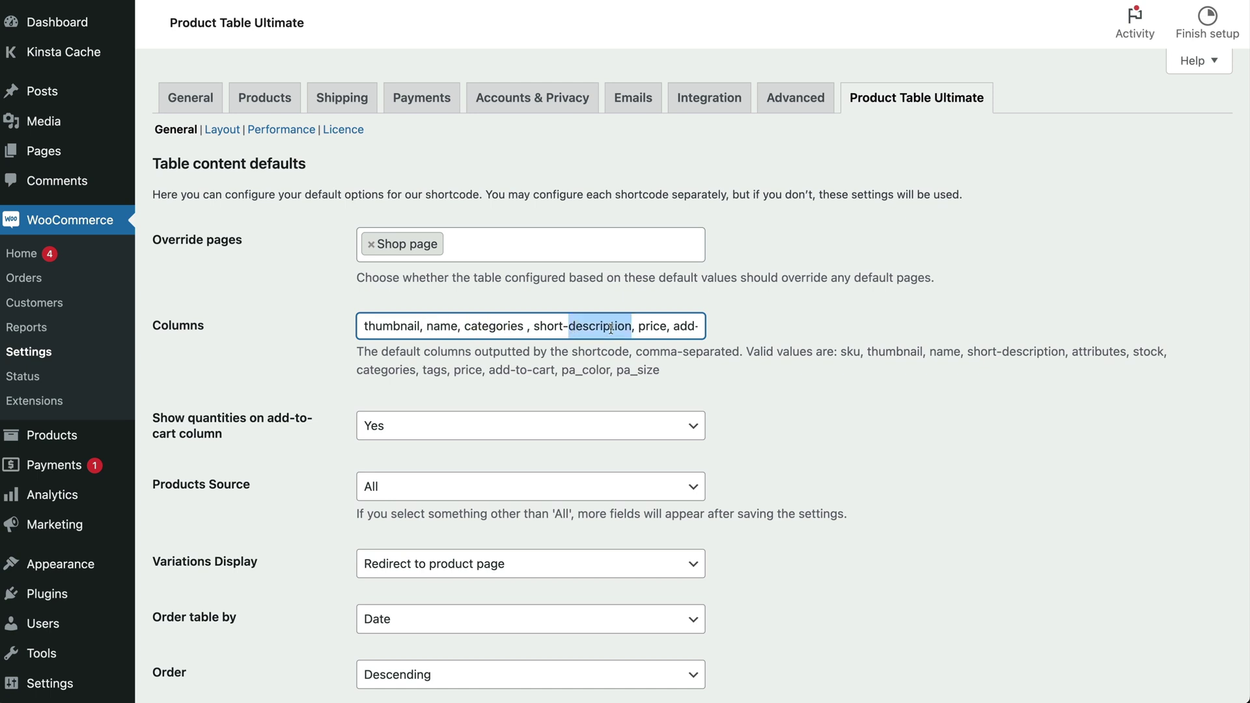
pyautogui.doubleClick(652, 326)
pyautogui.click(671, 325)
pyautogui.moveTo(673, 326); pyautogui.dragTo(773, 326)
pyautogui.click(773, 325)
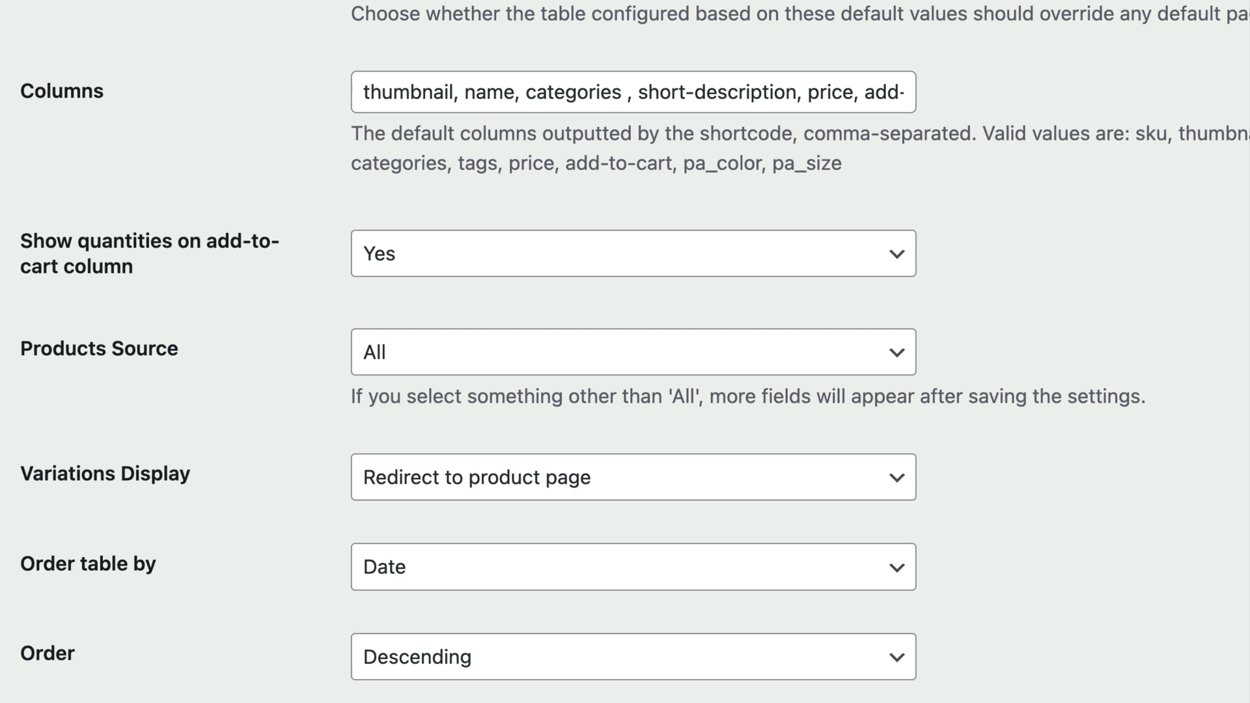
pyautogui.scroll(-1, 540, 123)
pyautogui.click(578, 228)
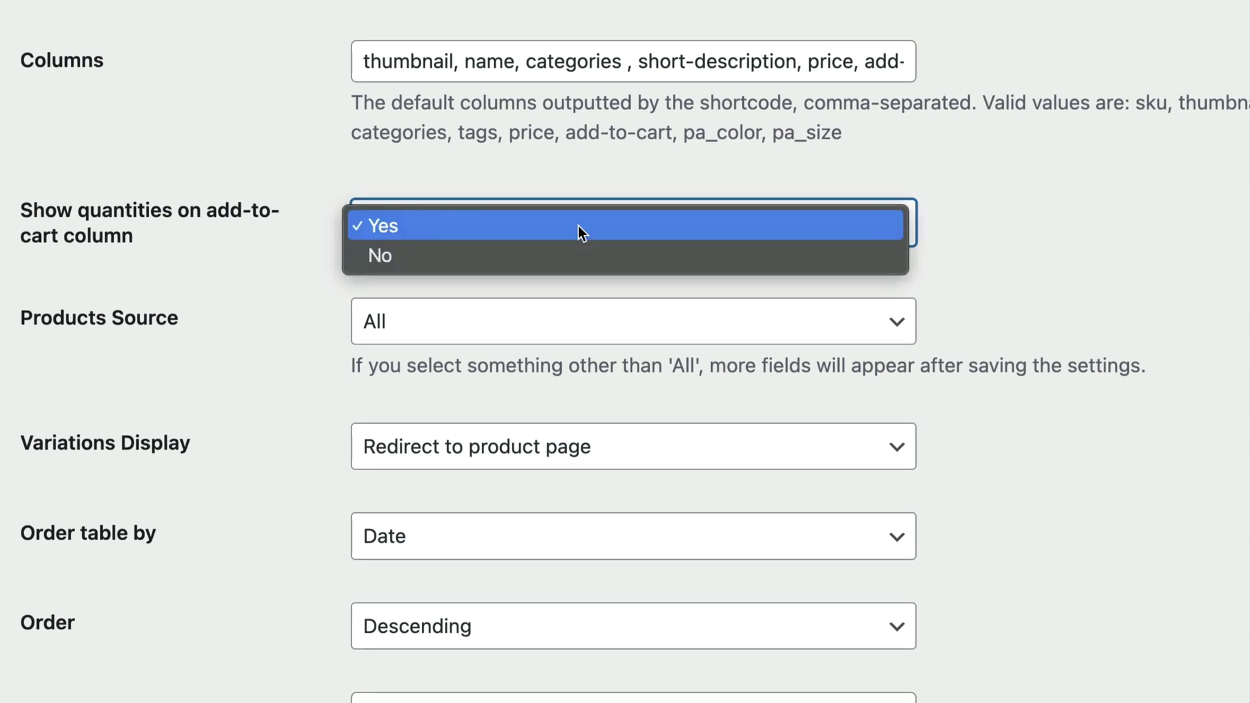
pyautogui.click(578, 226)
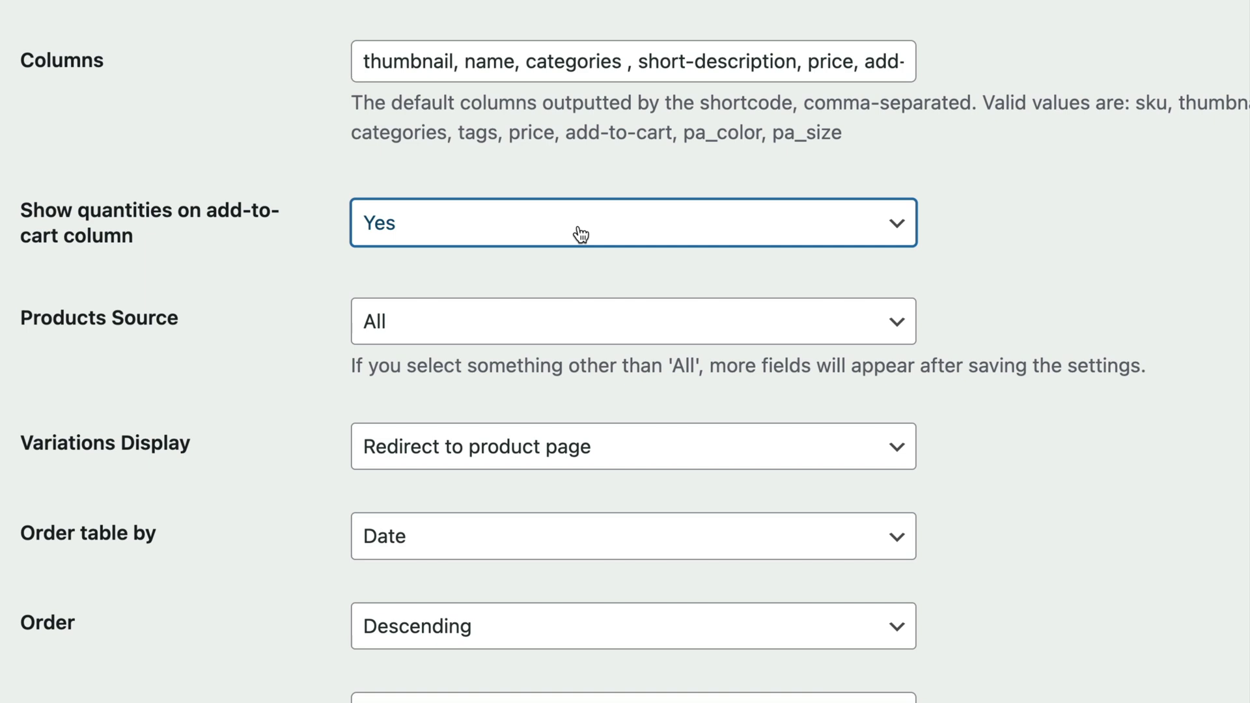
pyautogui.click(564, 319)
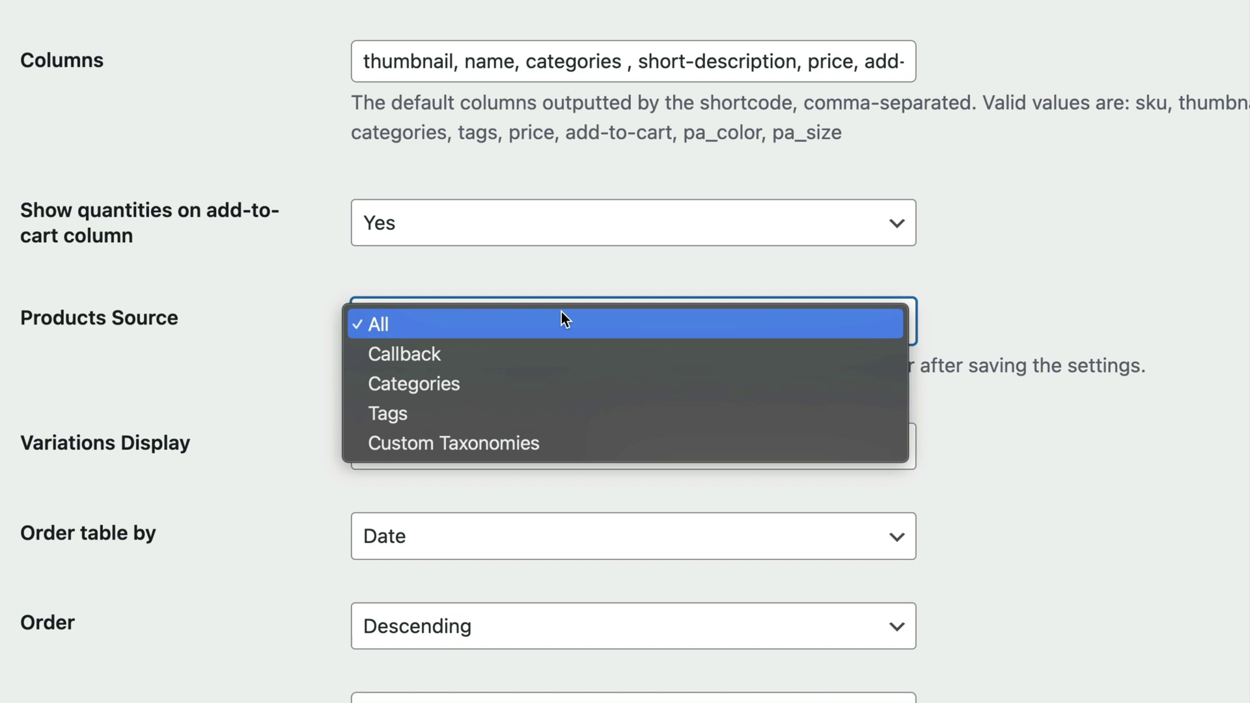
pyautogui.click(561, 313)
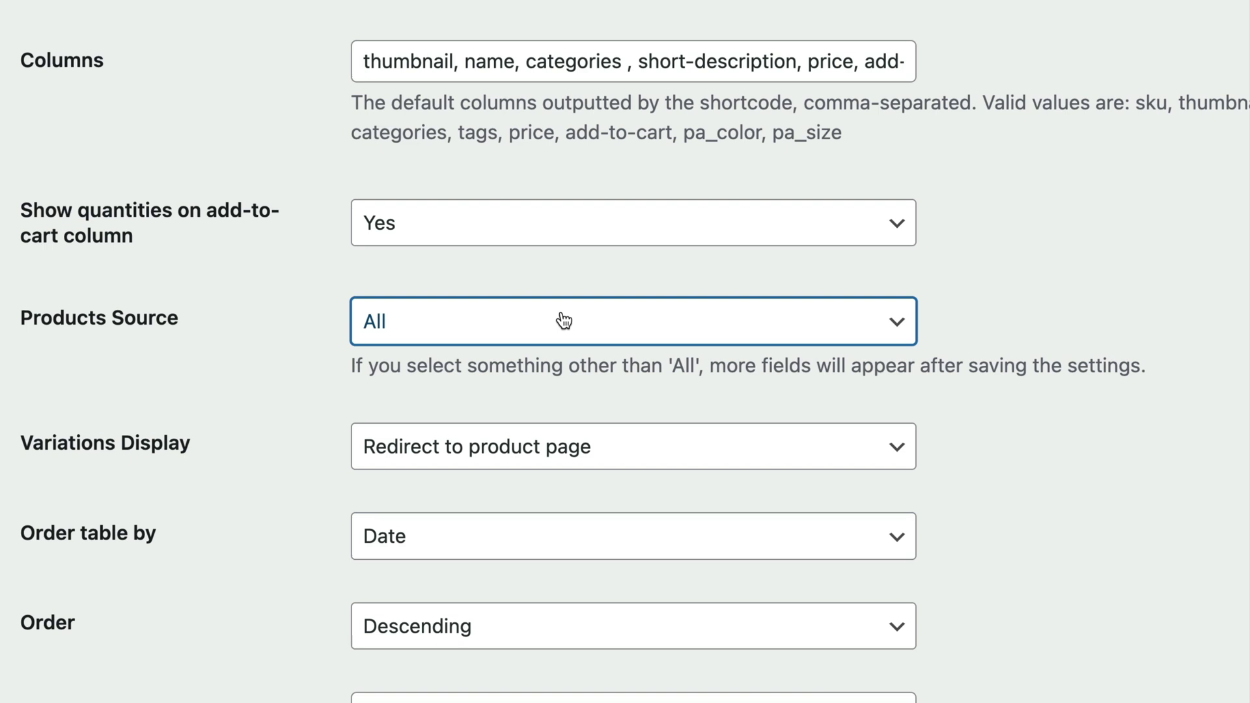
pyautogui.scroll(-5, 564, 320)
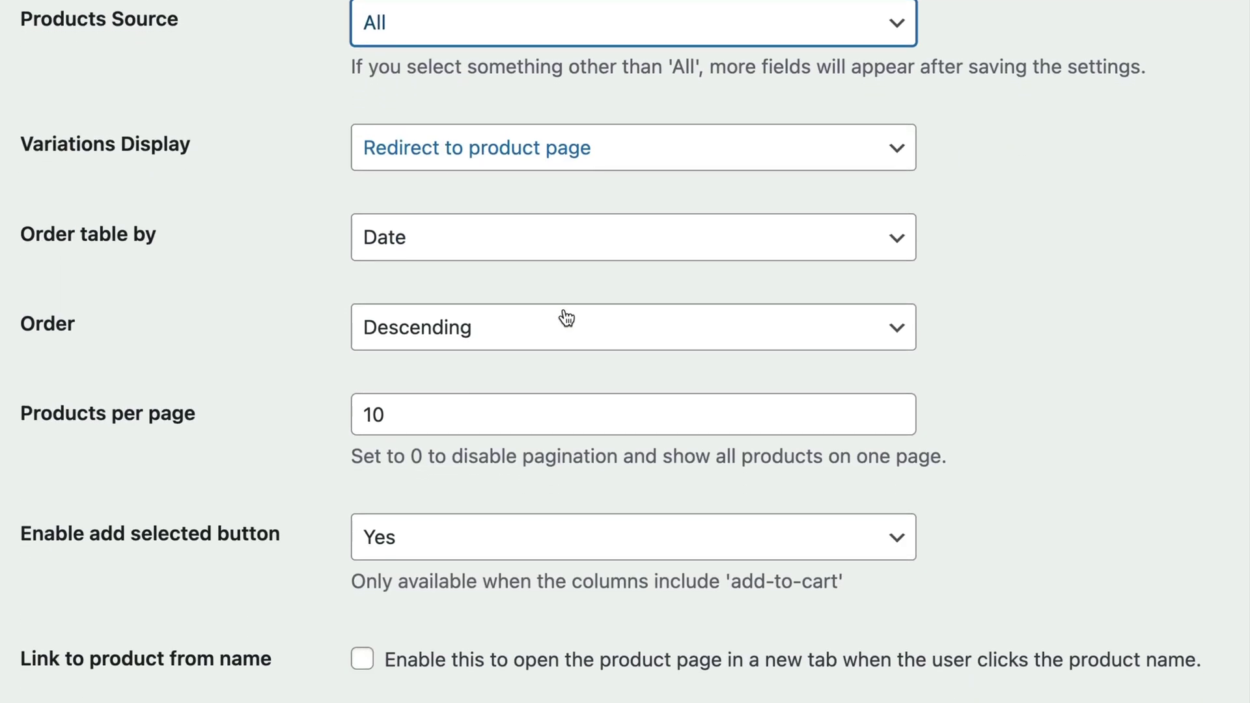
pyautogui.click(585, 161)
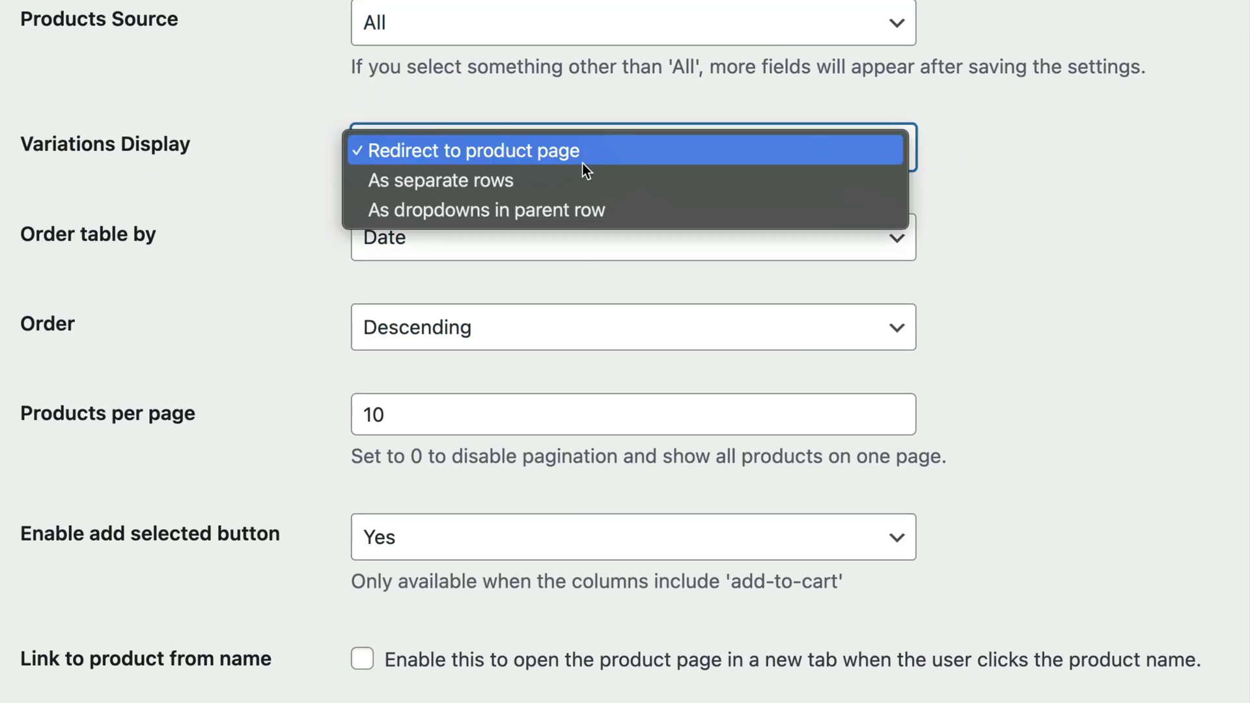
pyautogui.click(636, 155)
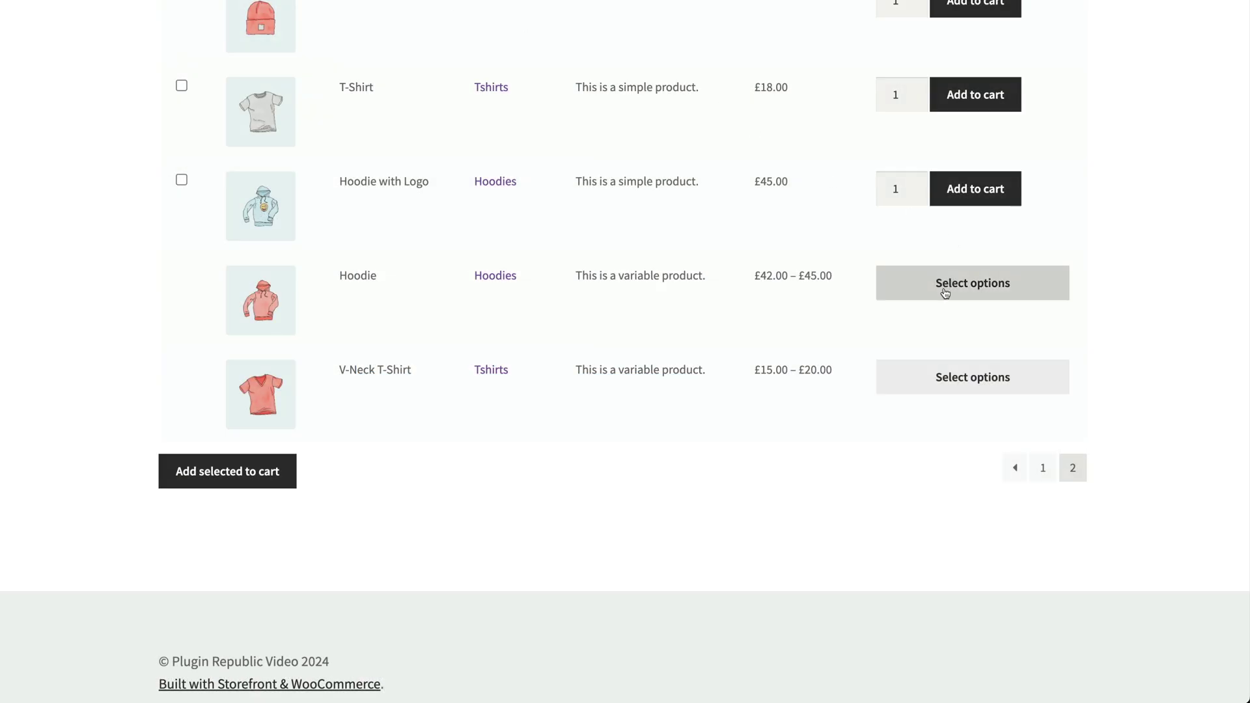
# - Expand the Hoodie row on page 2 to show its Color and Logo options
pyautogui.click(944, 293)
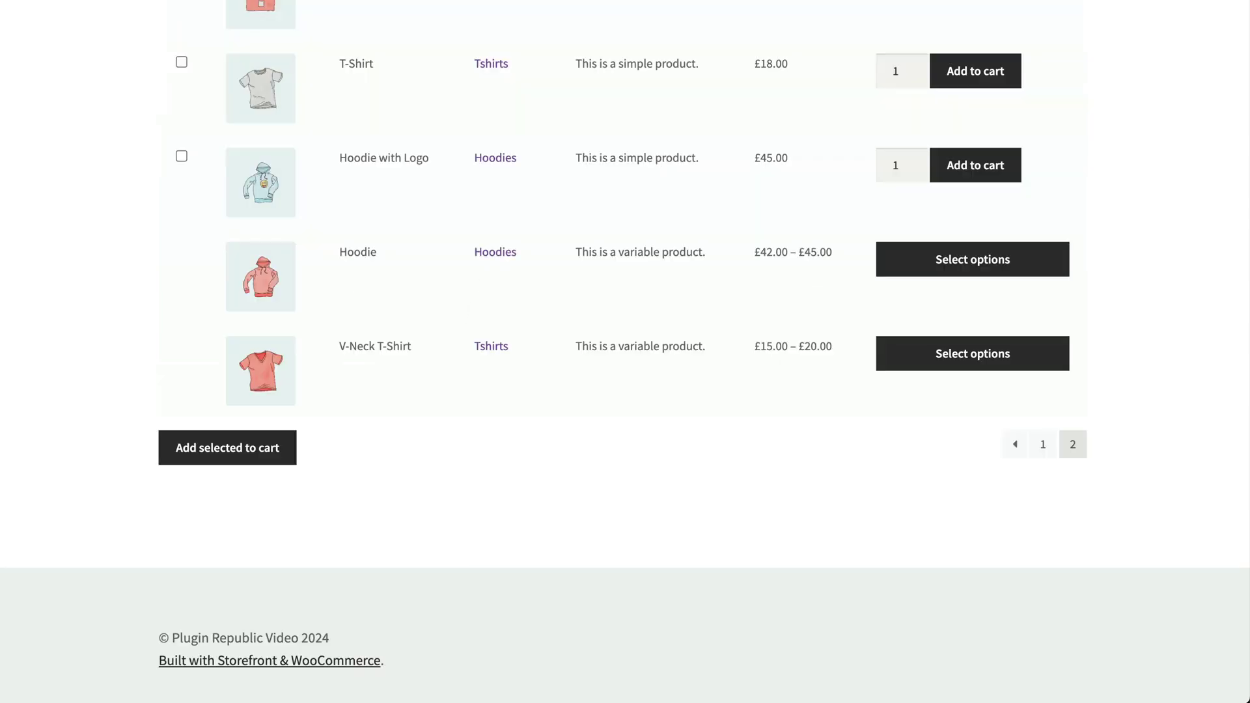
pyautogui.click(1009, 262)
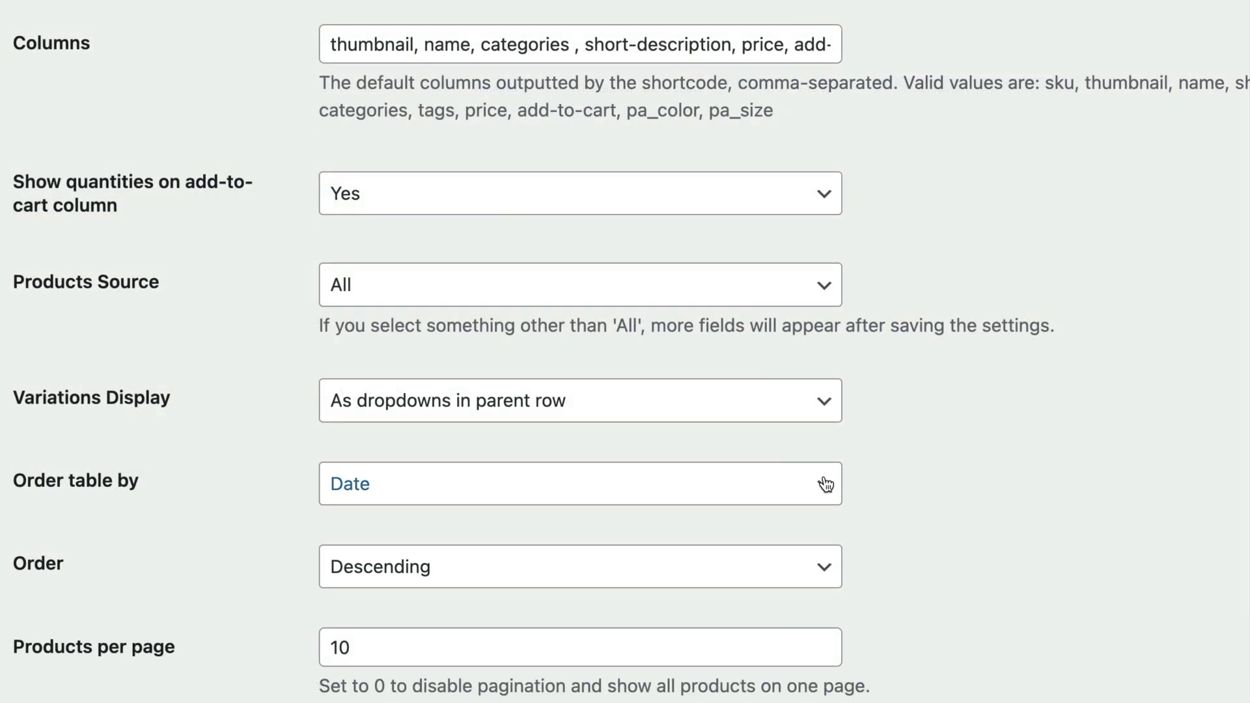
# - Keep the product table ordered by Date with Descending sort direction
pyautogui.click(825, 484)
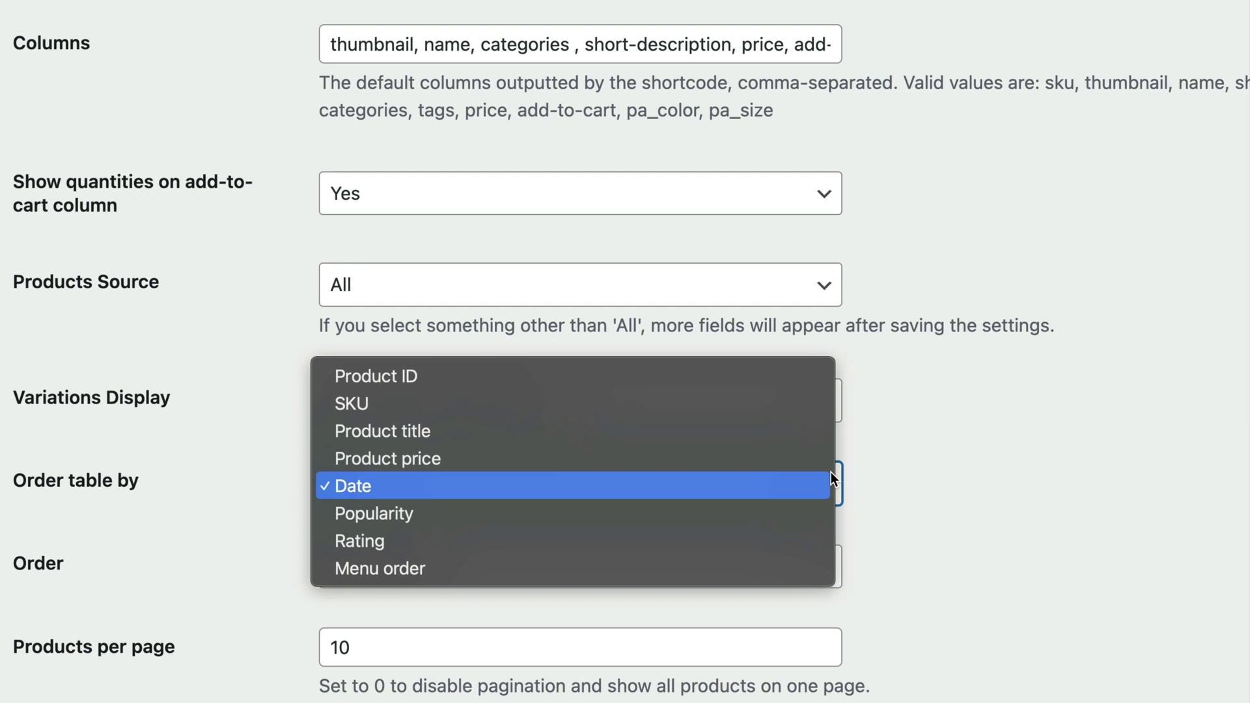
pyautogui.click(882, 480)
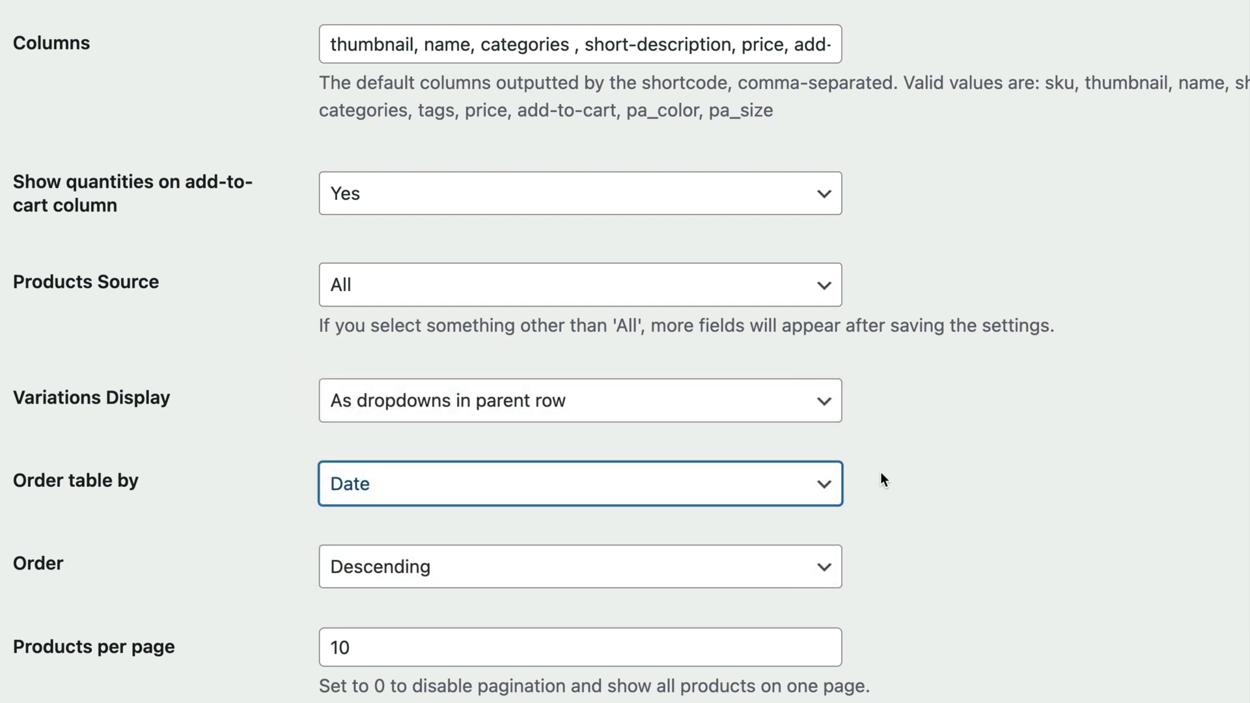
pyautogui.scroll(-2, 882, 480)
pyautogui.scroll(-5, 883, 480)
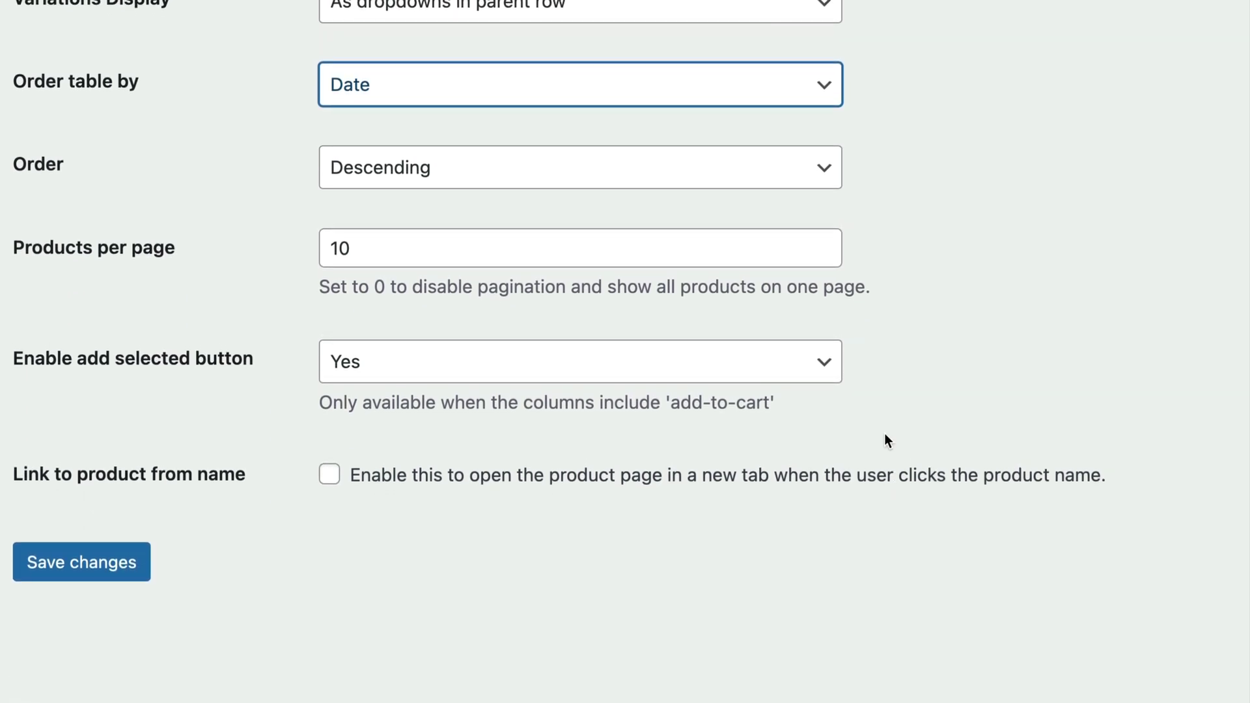
pyautogui.click(708, 167)
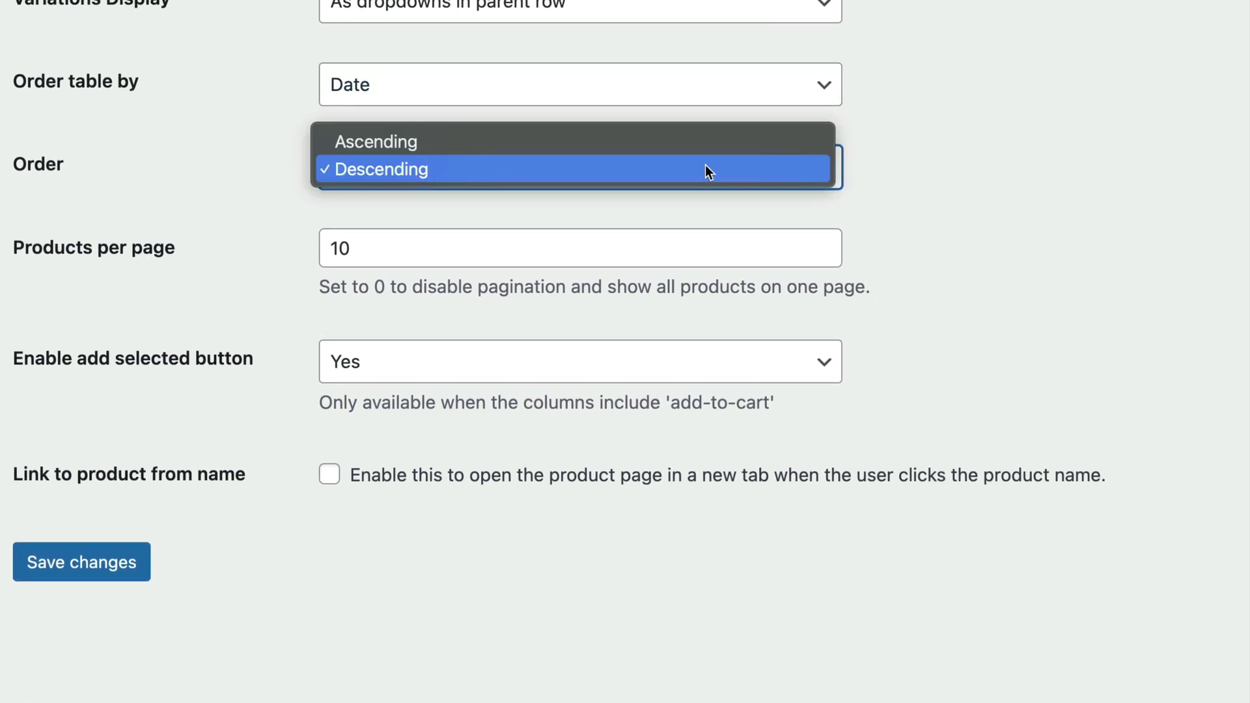
pyautogui.click(955, 136)
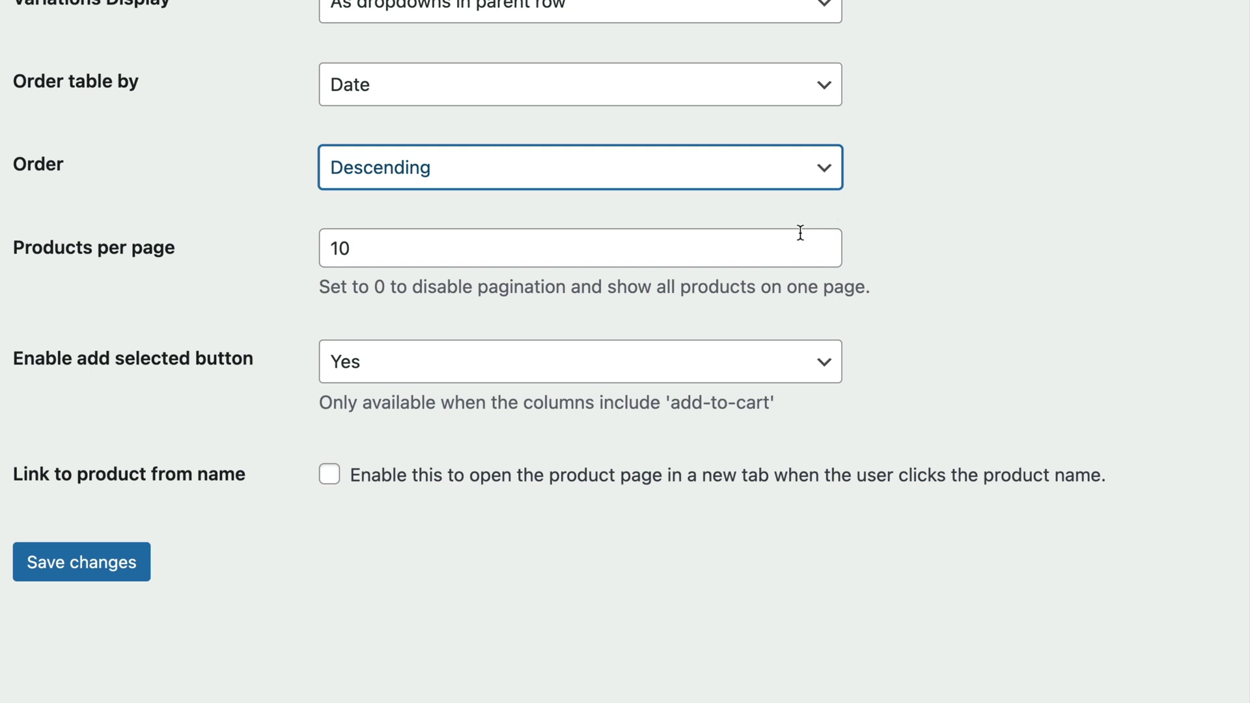
# - Set Products per page to 5 and keep Enable add selected button on Yes
pyautogui.click(761, 249)
pyautogui.press('BackSpace')
pyautogui.press('BackSpace')
pyautogui.write('0')
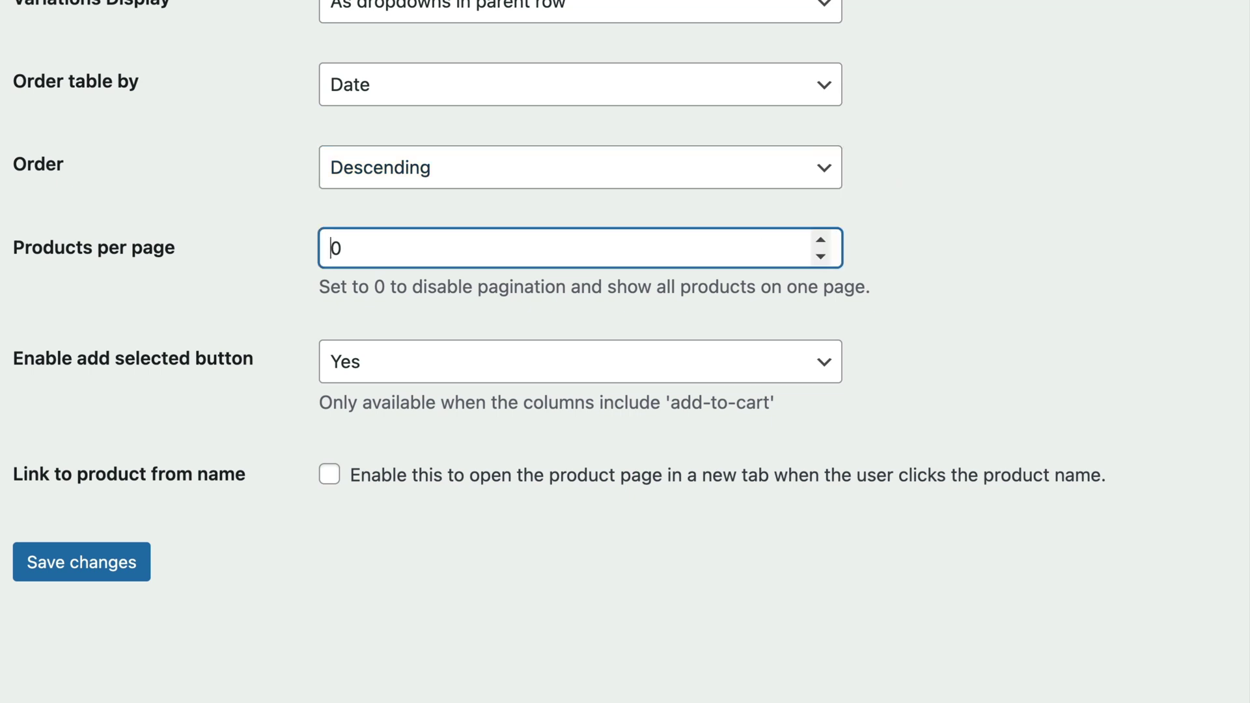
pyautogui.write('1')
pyautogui.press('BackSpace')
pyautogui.press('BackSpace')
pyautogui.write('5')
pyautogui.click(727, 353)
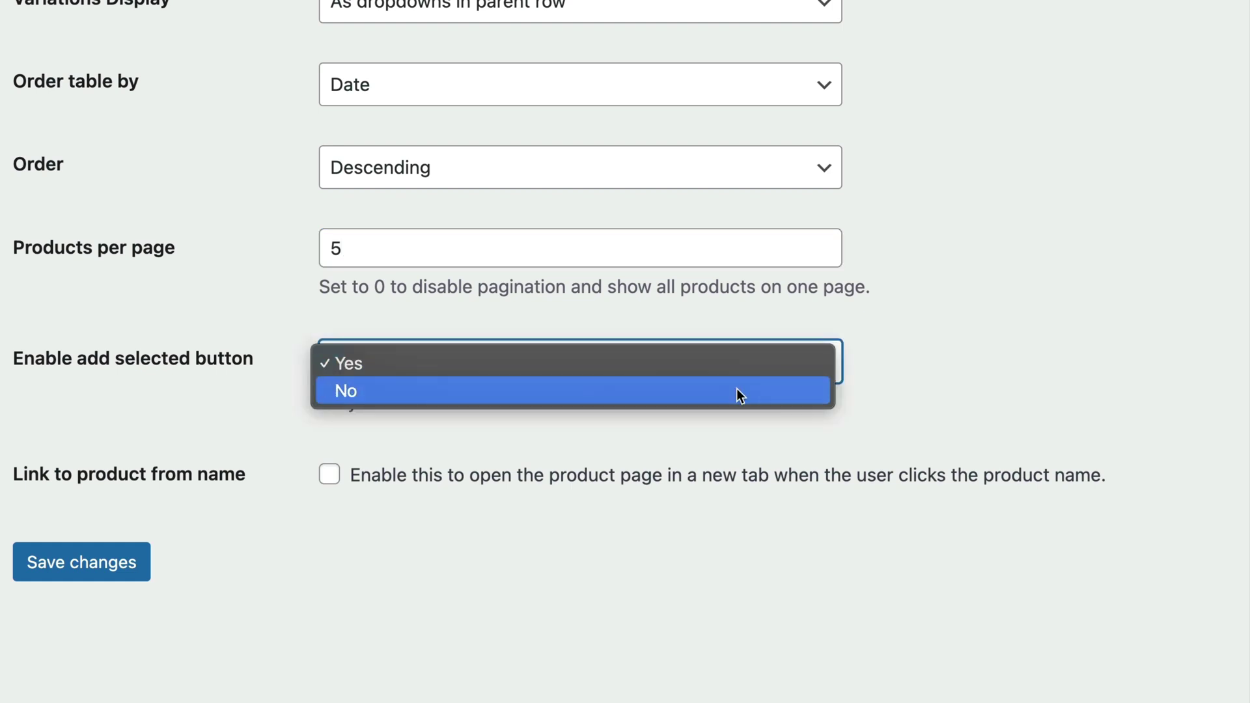
pyautogui.click(976, 319)
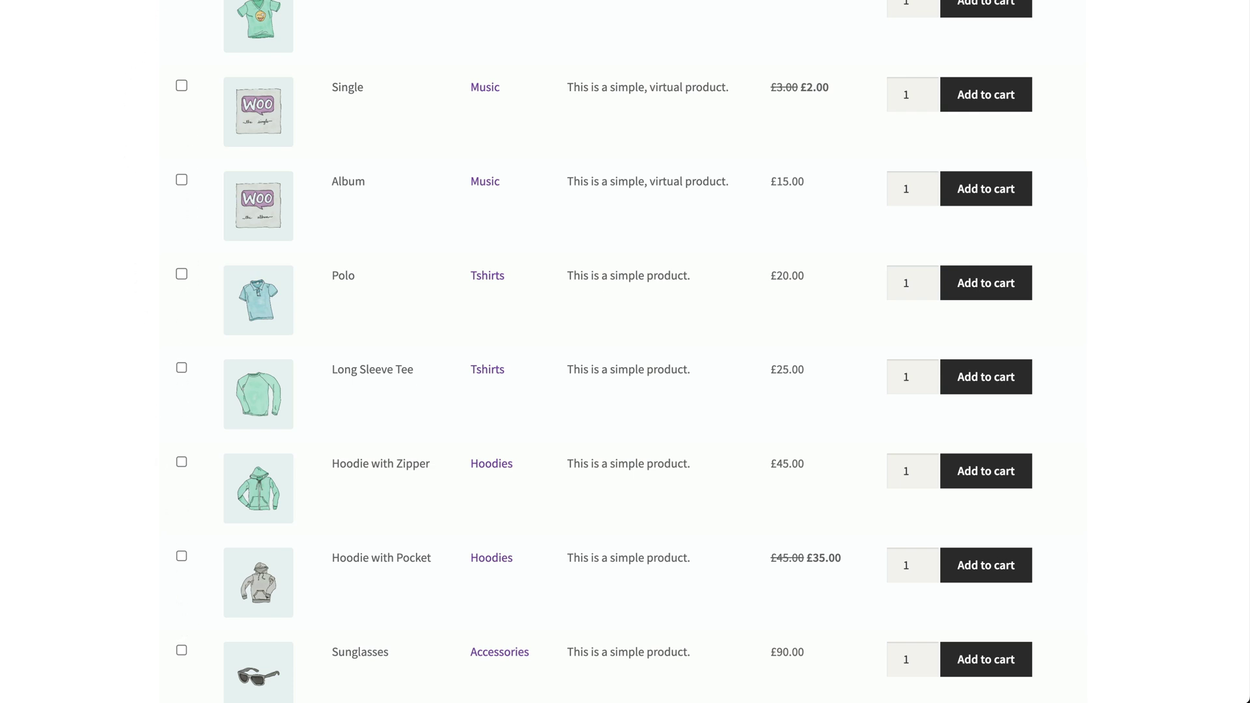
# - Tick Polo, Hoodie with Zipper and Hoodie with Pocket and add them together, making 7 cart items (£250.00)
pyautogui.scroll(-3, 210, 519)
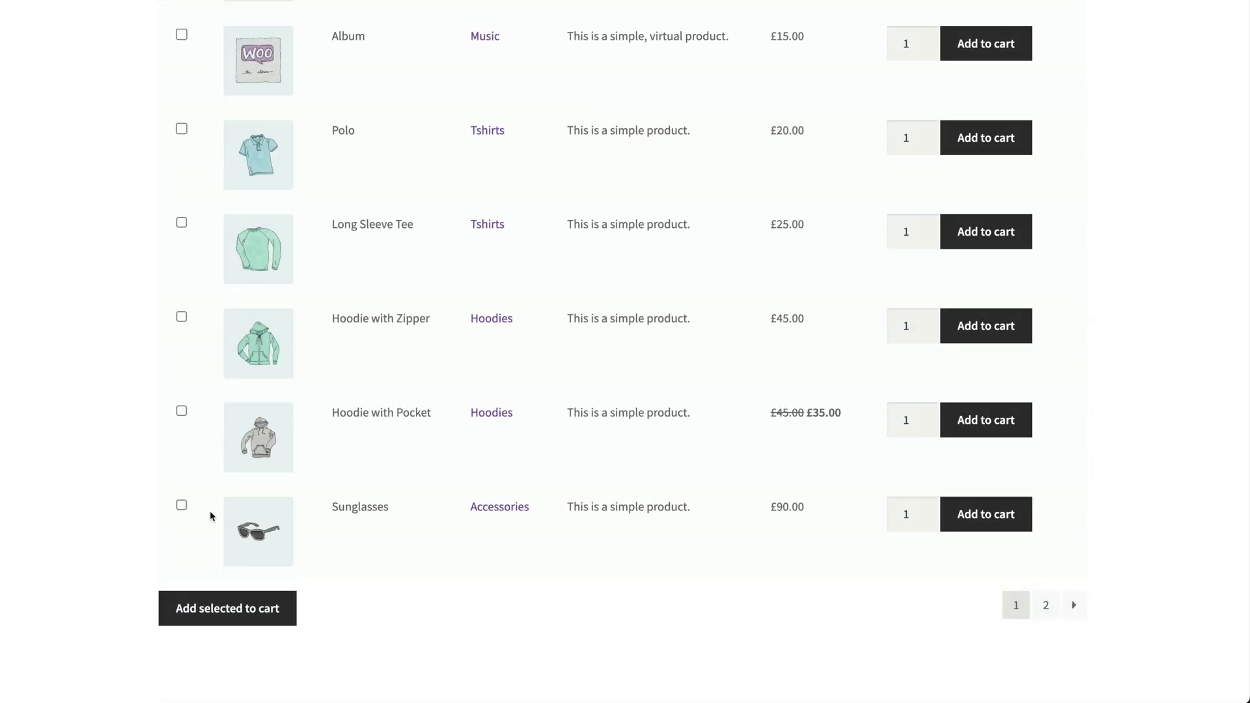
pyautogui.click(183, 130)
pyautogui.click(183, 317)
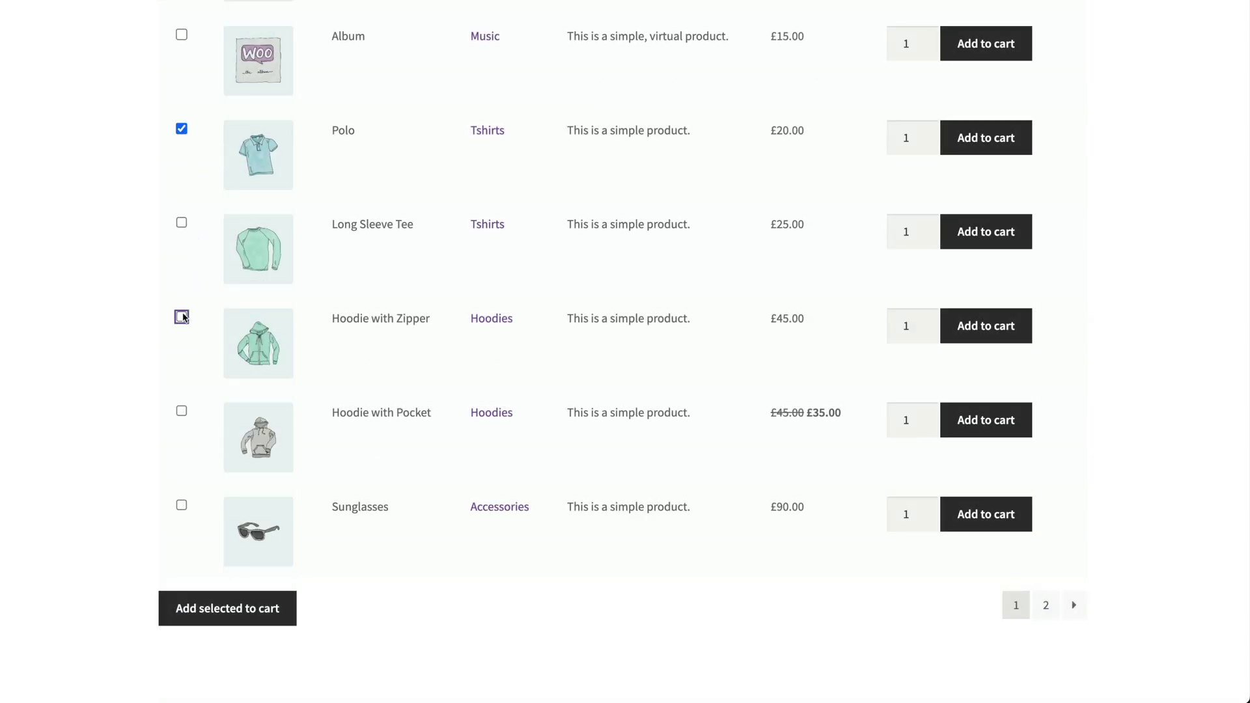
pyautogui.click(182, 411)
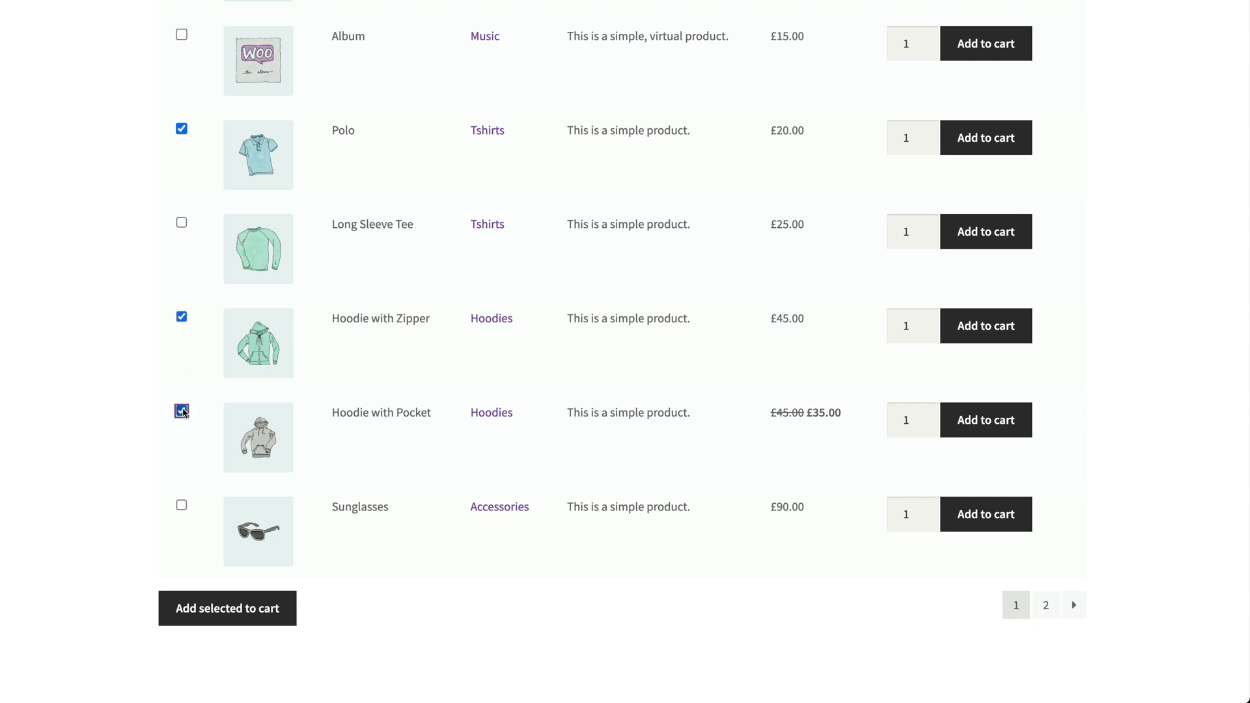
pyautogui.click(218, 612)
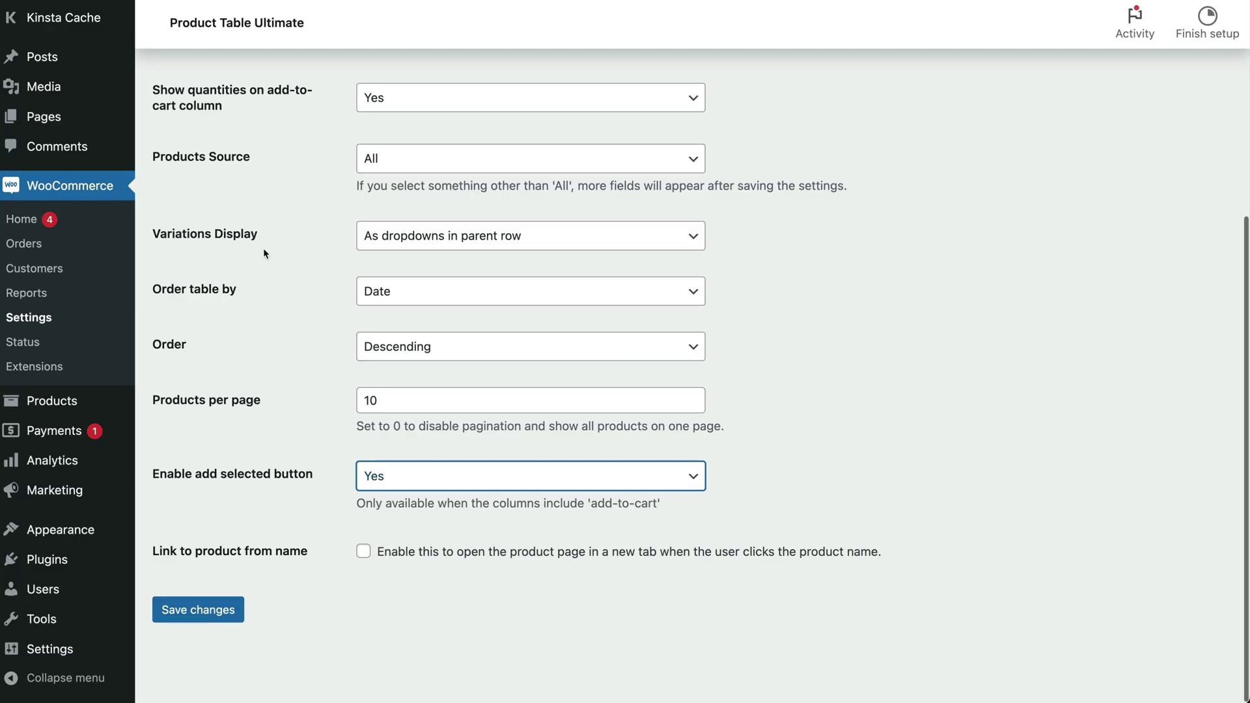
# - In the Layout settings, make the Name column sortable and Categories filterable
pyautogui.scroll(6, 264, 248)
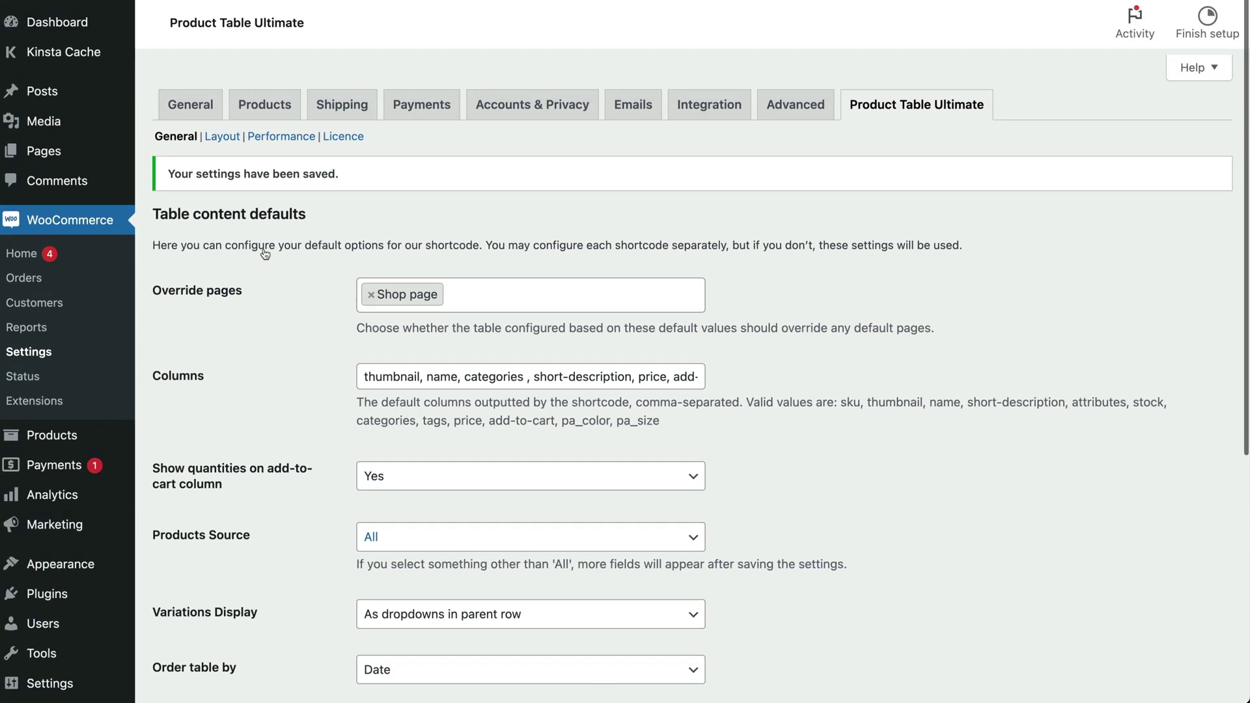
pyautogui.click(222, 136)
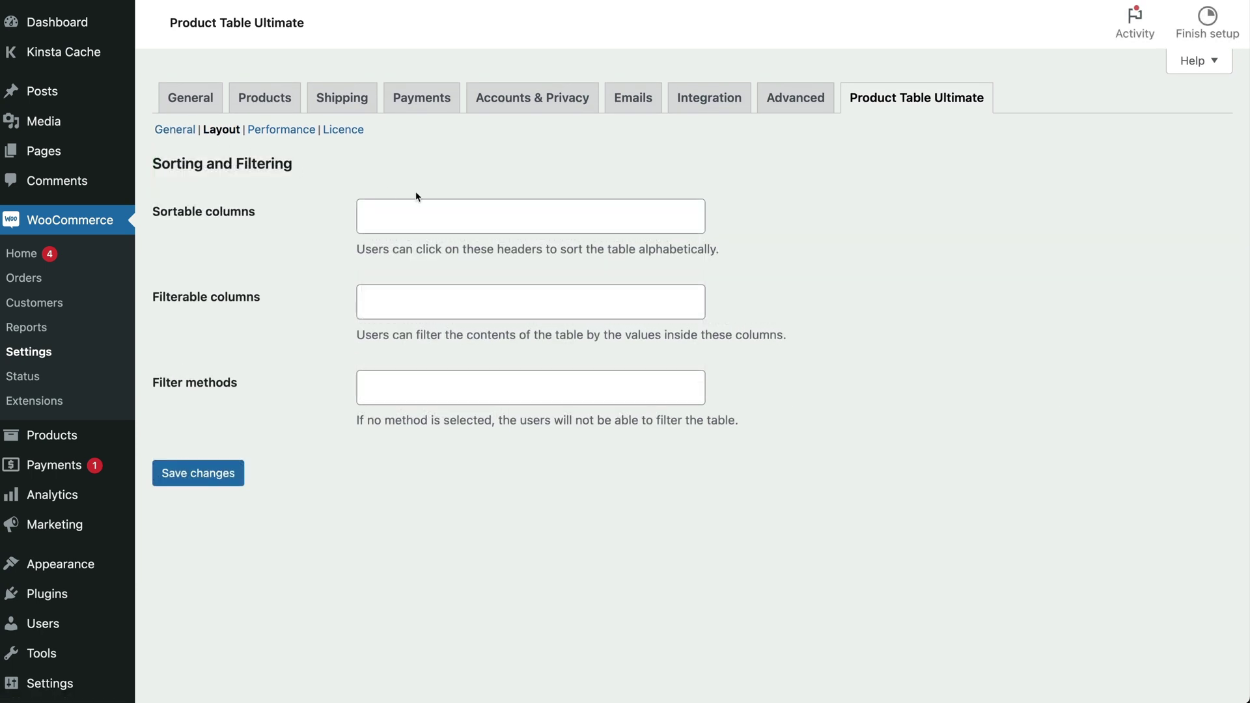
pyautogui.click(569, 210)
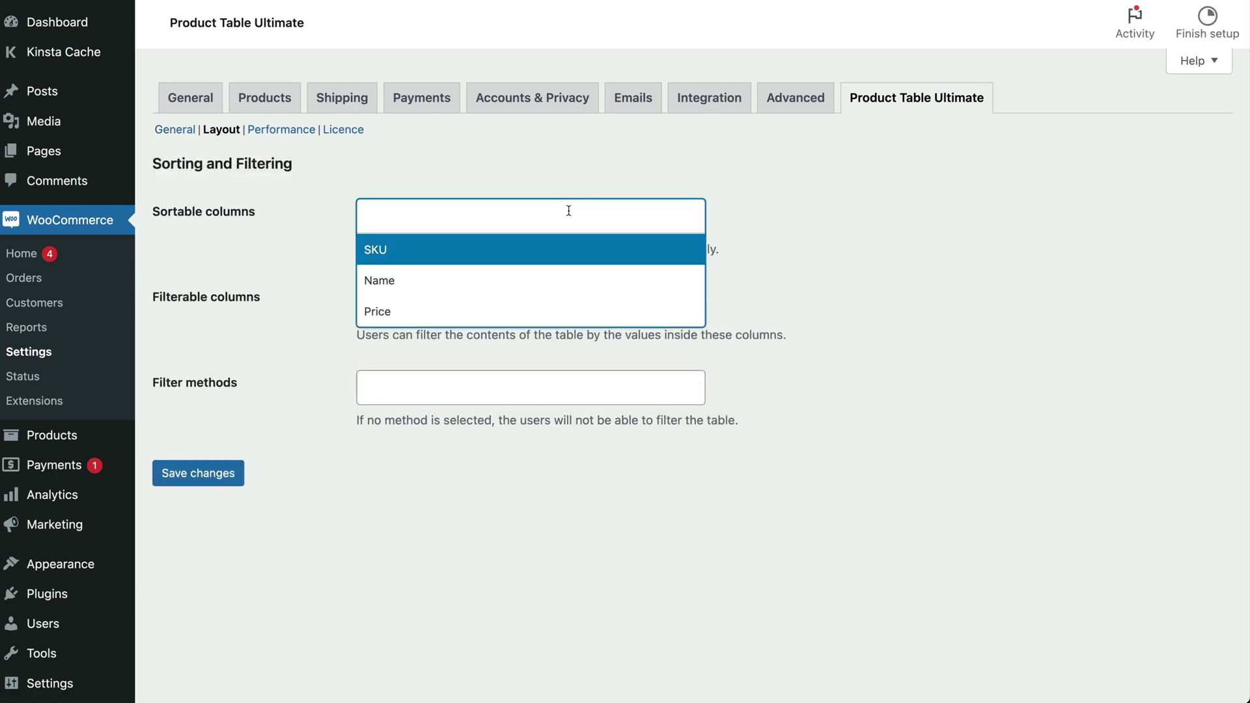
pyautogui.click(500, 282)
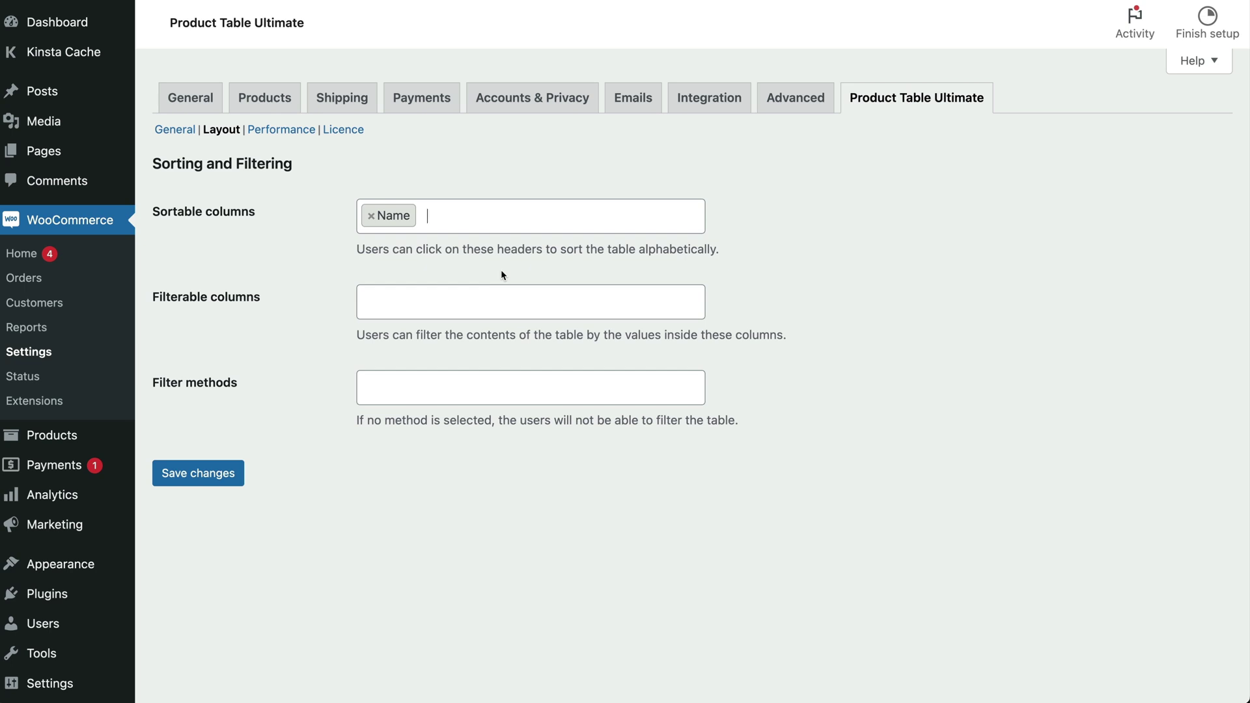
pyautogui.click(493, 298)
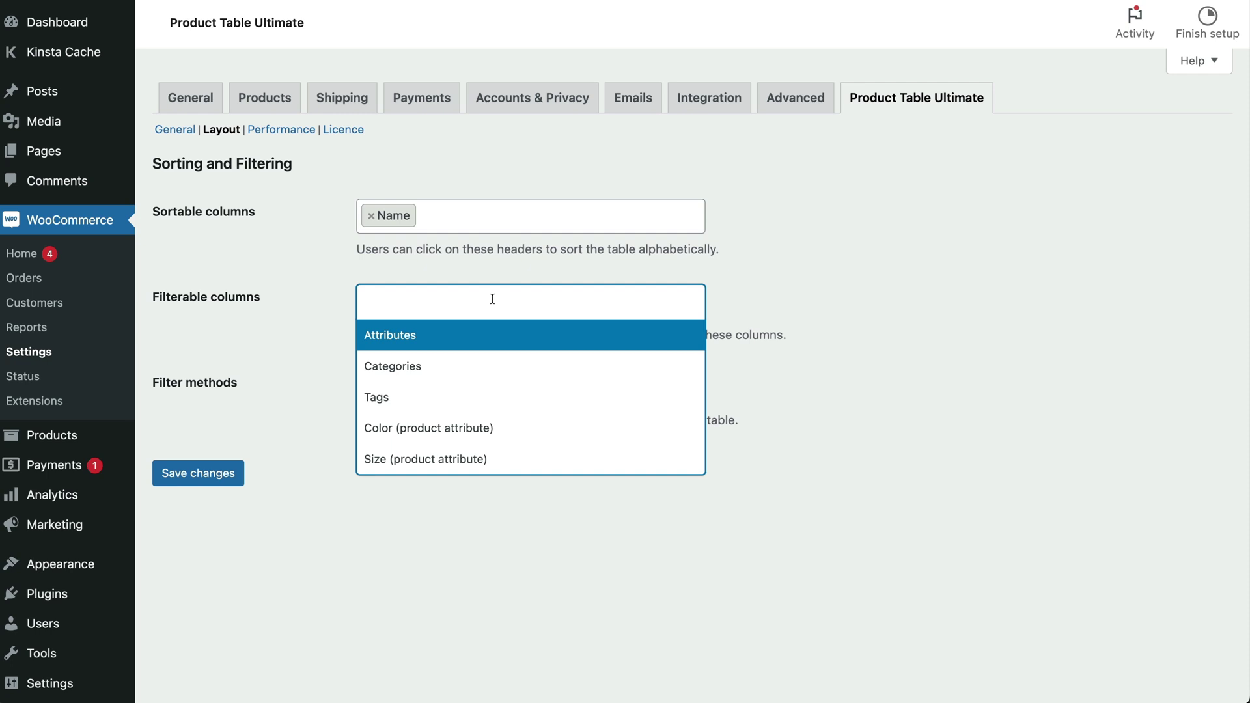
pyautogui.click(430, 366)
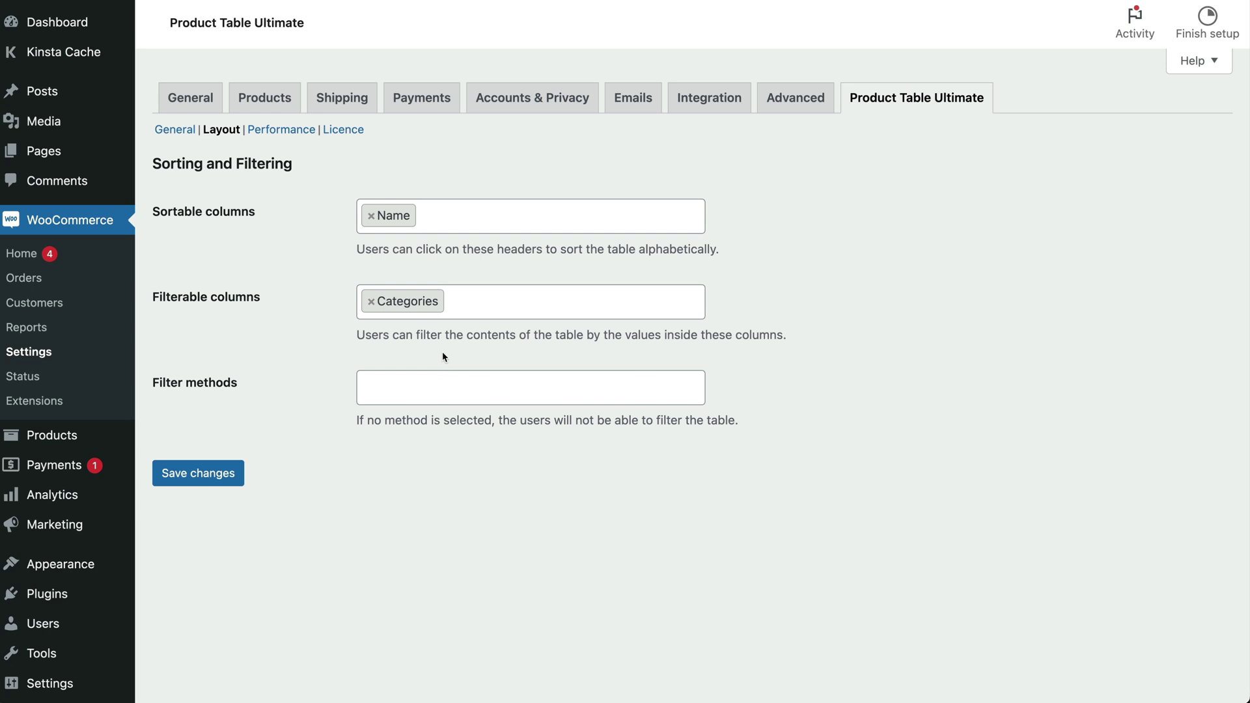
pyautogui.press('Return')
# - Use Dropdown fields as the filter method, place filters above the table, and save
pyautogui.click(569, 436)
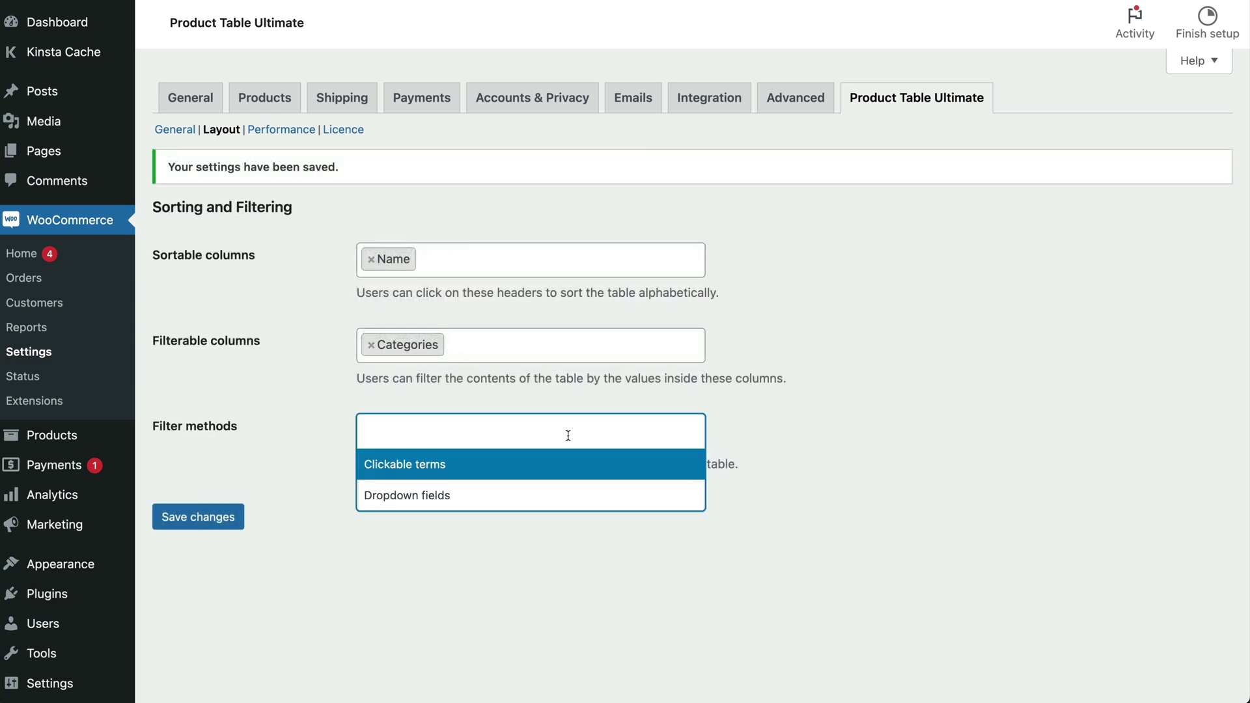
pyautogui.click(471, 500)
pyautogui.scroll(-1, 435, 486)
pyautogui.click(419, 502)
pyautogui.click(400, 537)
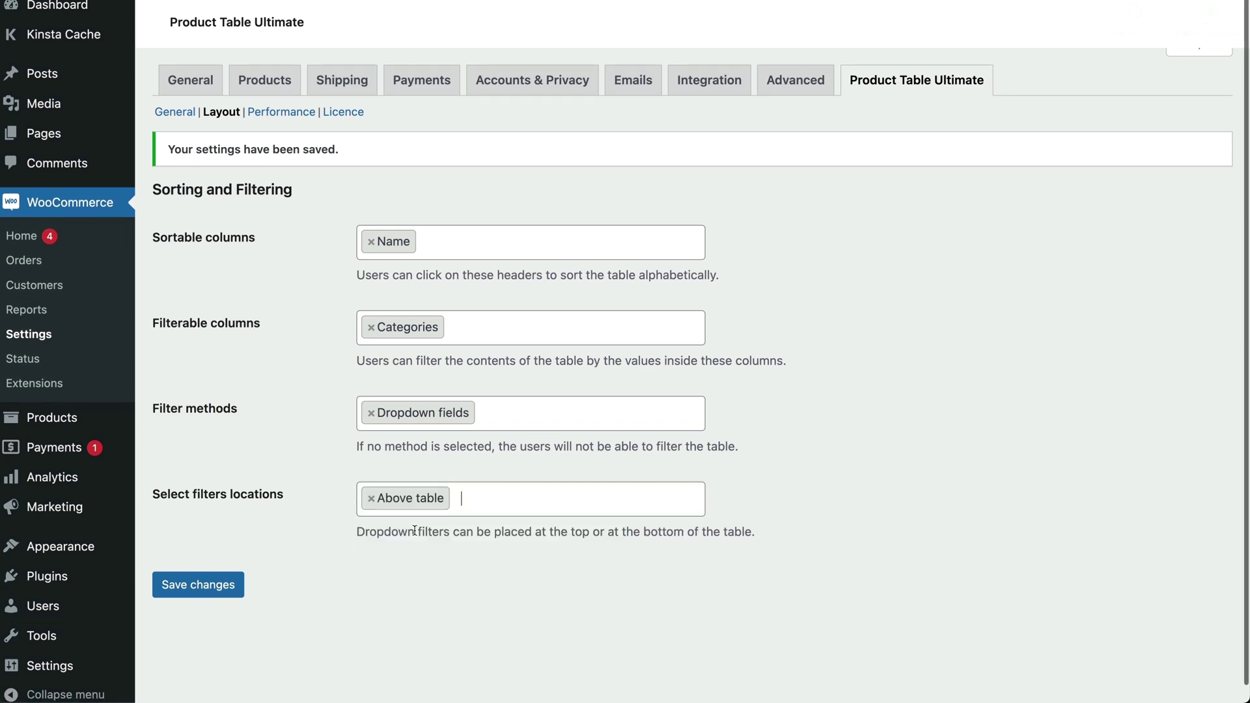
pyautogui.click(226, 589)
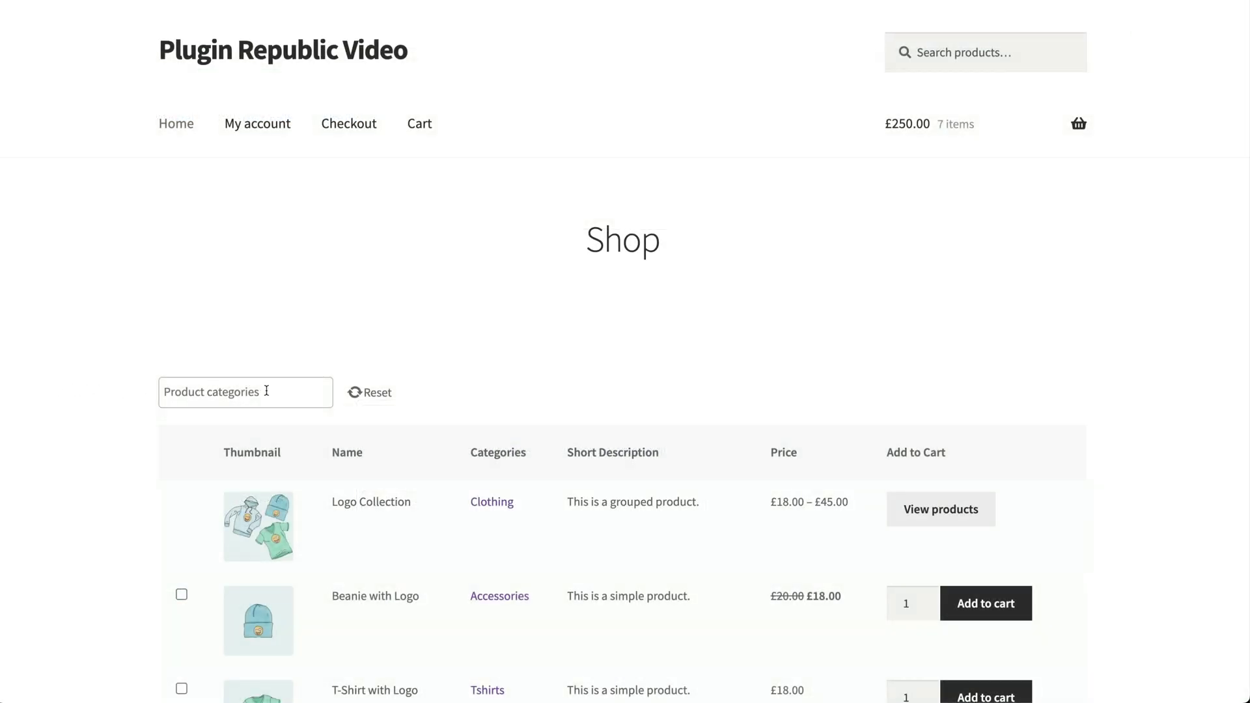
# - Filter the Shop table to Music, then add Single and Album to the cart together
pyautogui.click(267, 391)
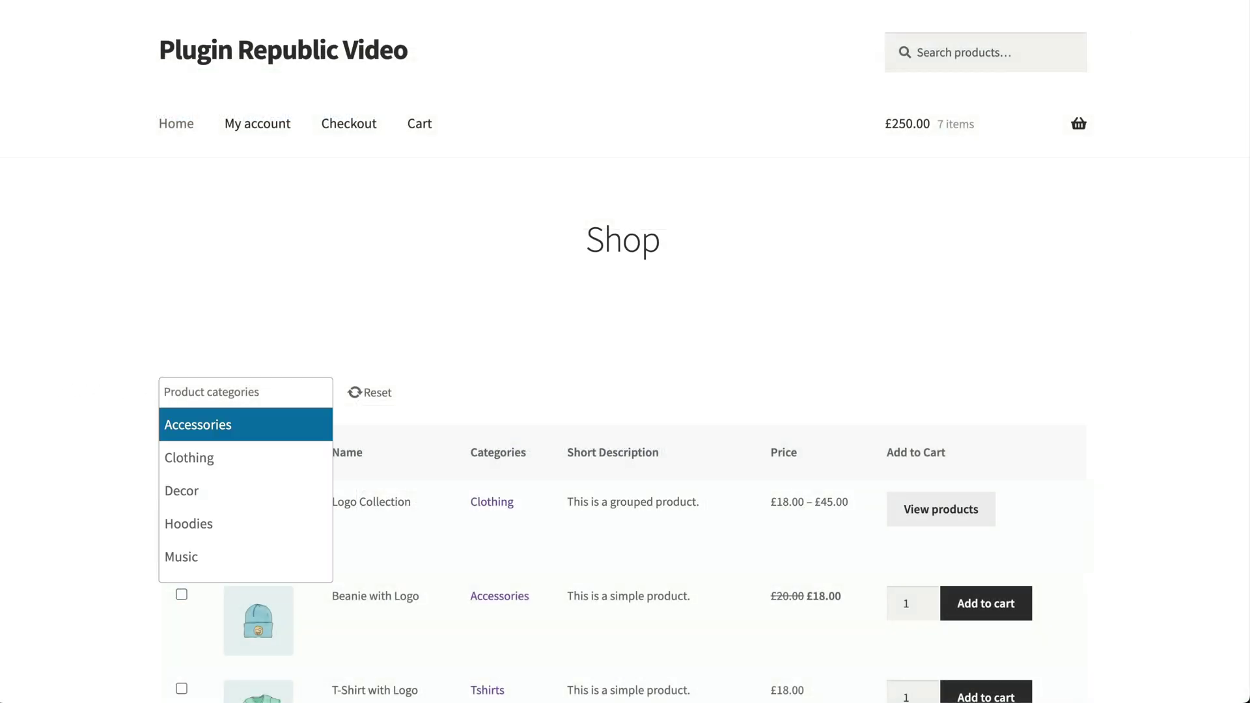
pyautogui.click(207, 561)
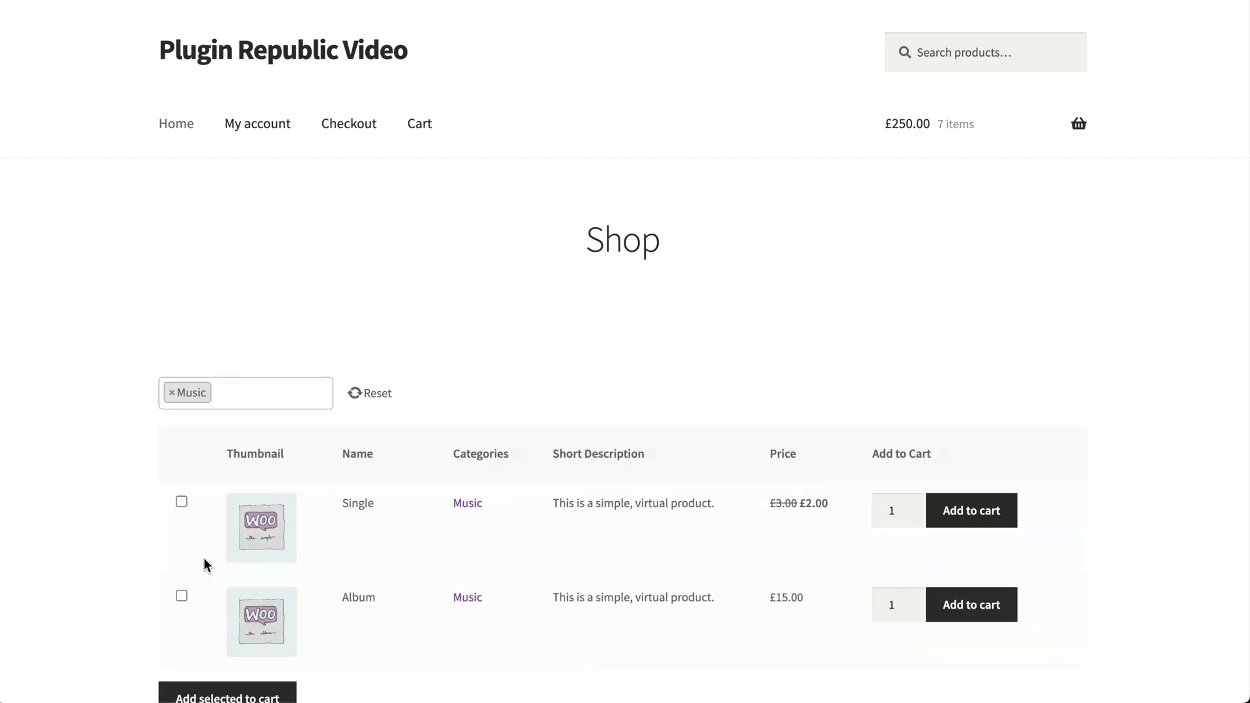
pyautogui.scroll(-3, 204, 558)
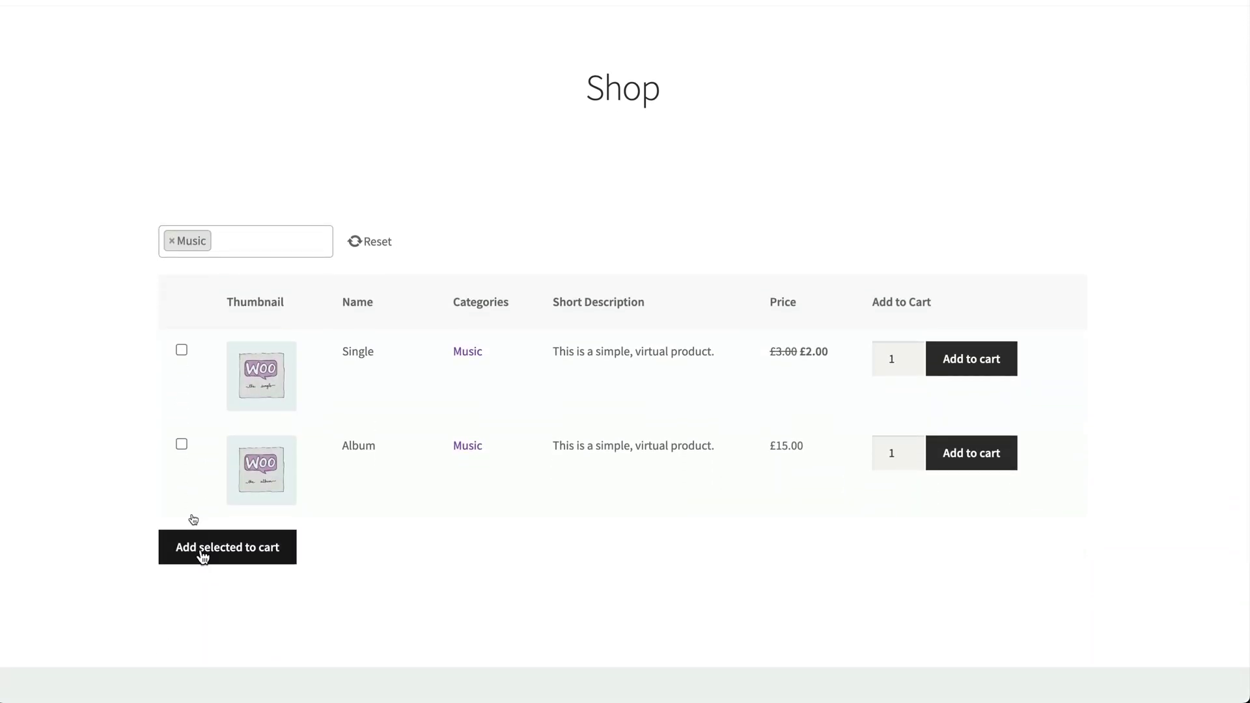
pyautogui.click(181, 350)
pyautogui.click(181, 444)
pyautogui.click(209, 547)
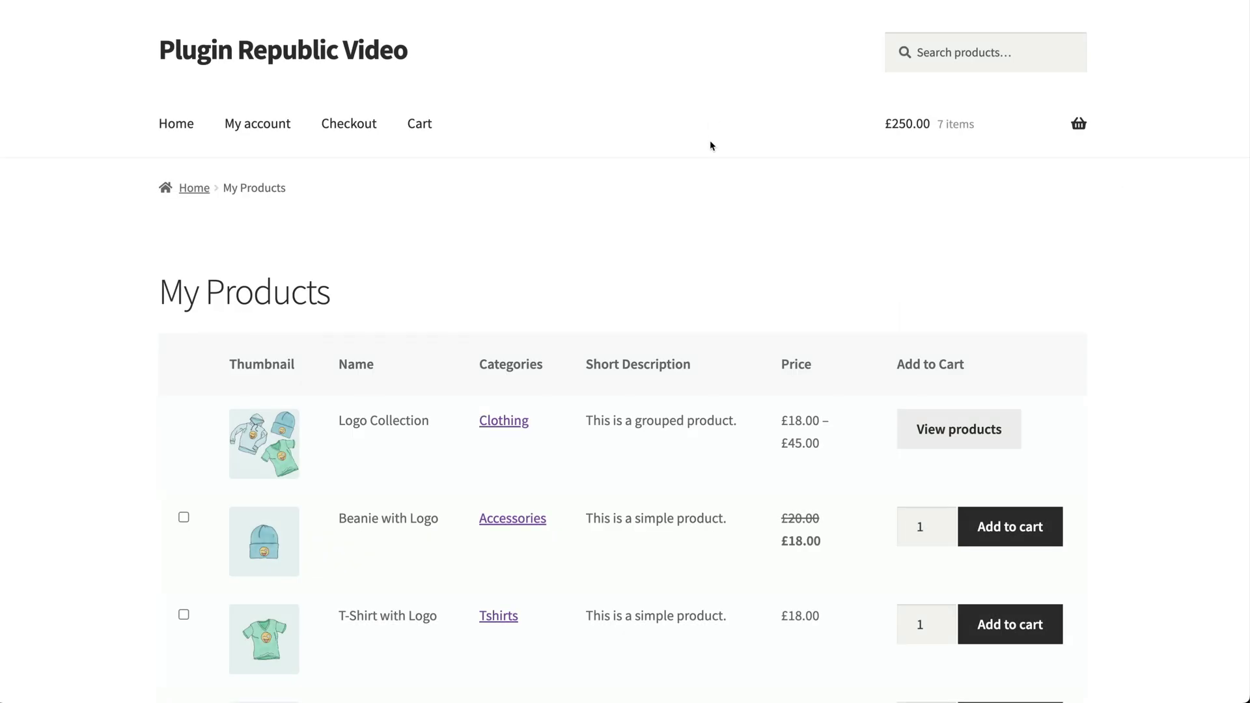
pyautogui.scroll(-10, 710, 144)
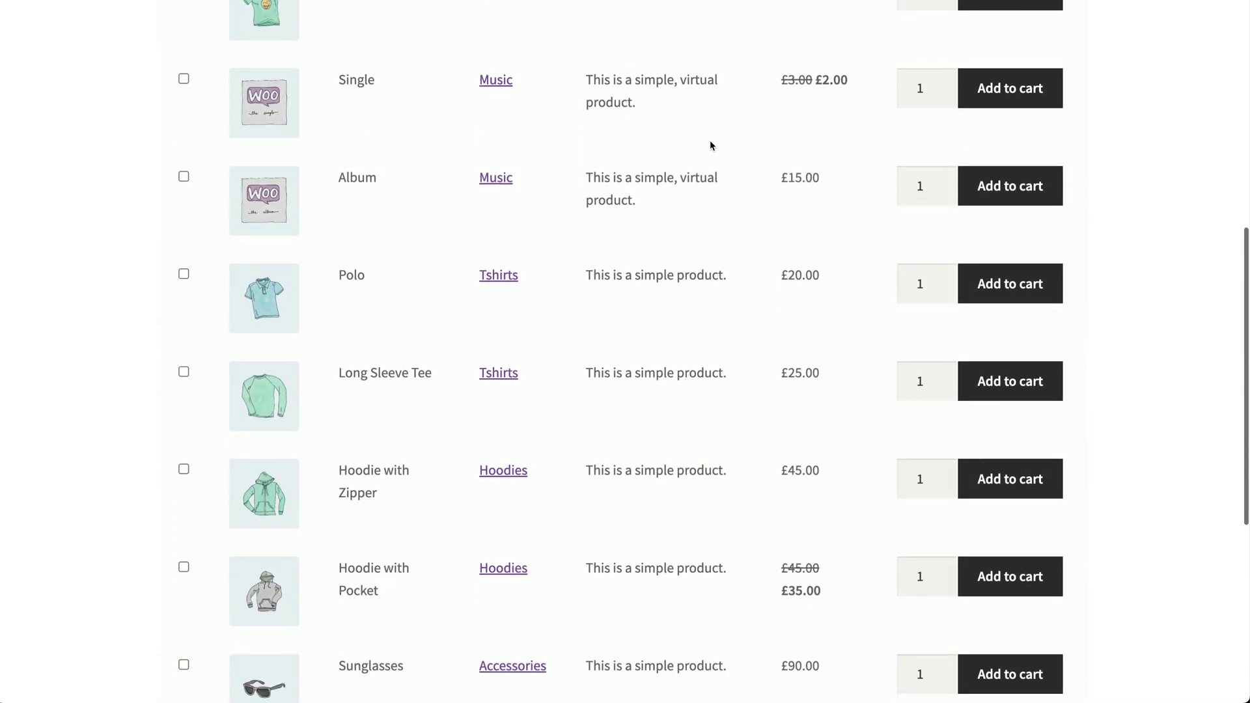
pyautogui.scroll(10, 711, 145)
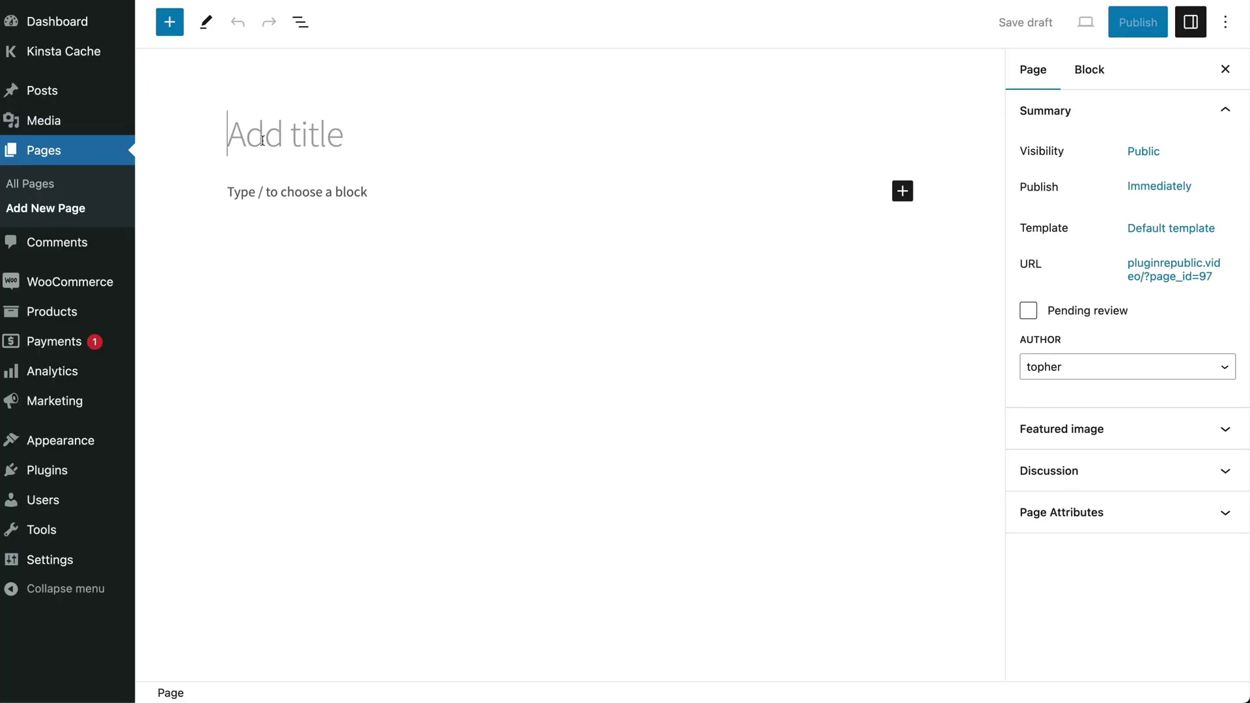
# - Title the new page 'My Products' and insert a Product Table Ultimate block
pyautogui.write('My P')
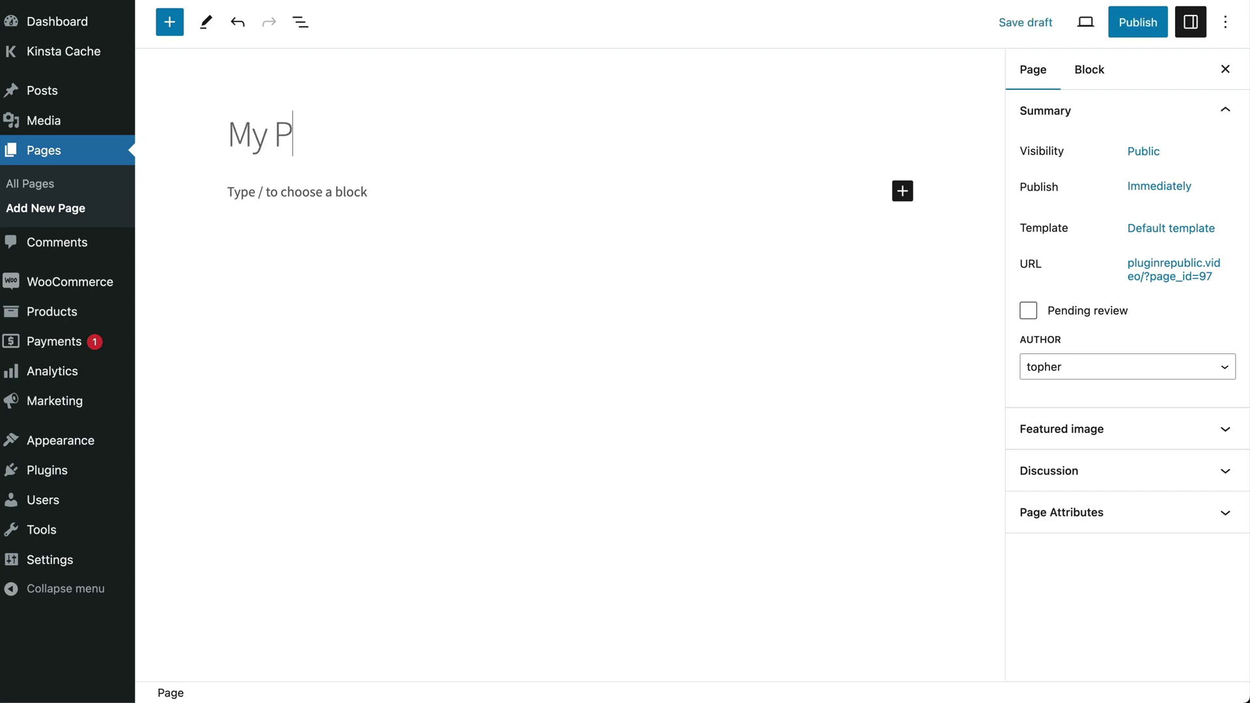
pyautogui.write('roducts')
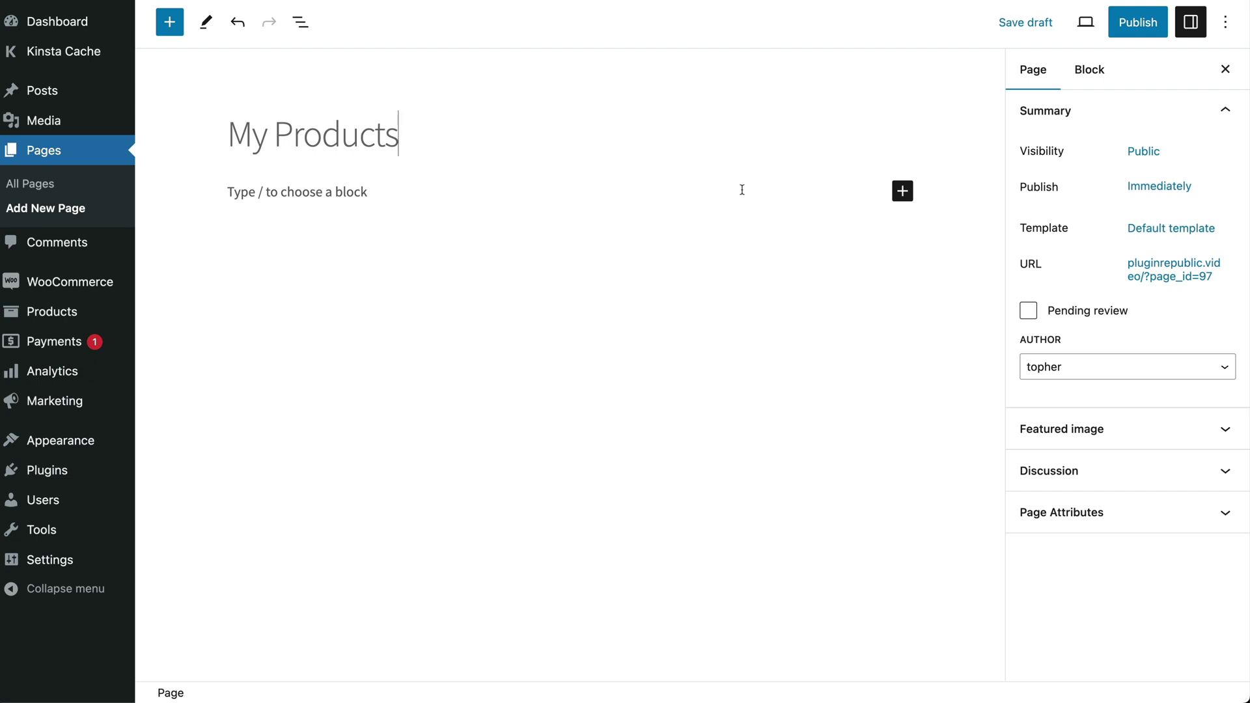
pyautogui.click(902, 192)
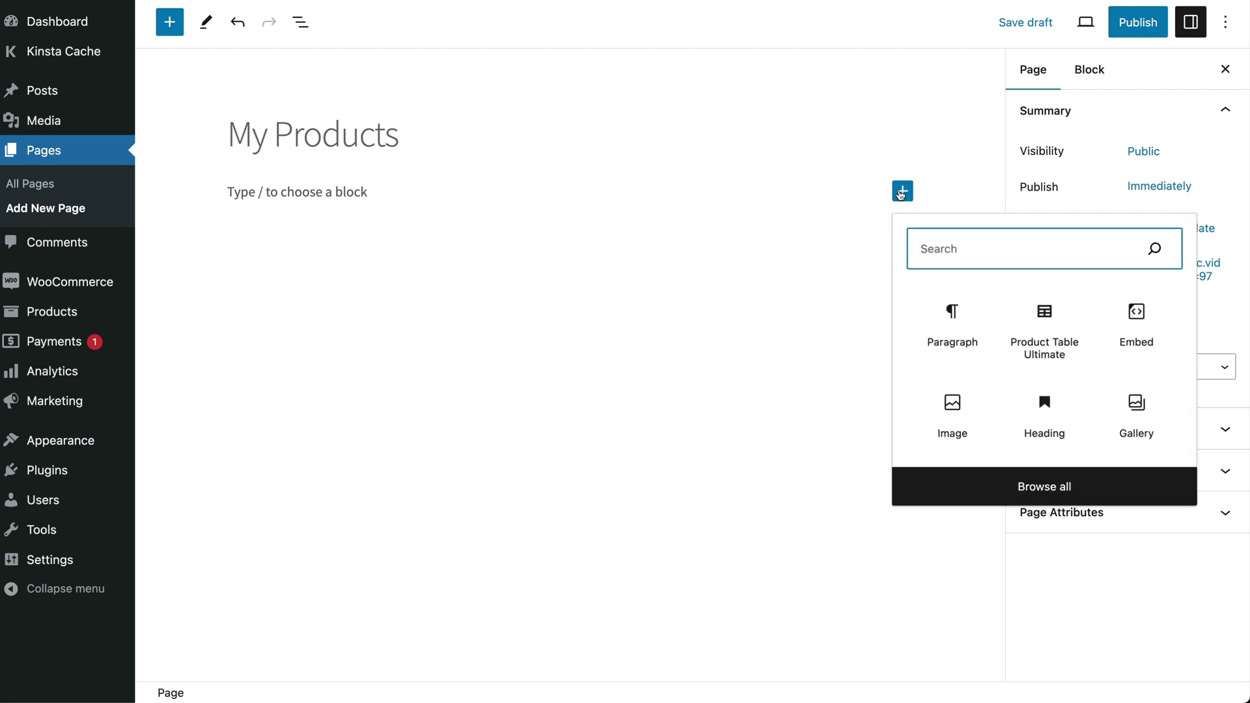
pyautogui.click(1043, 358)
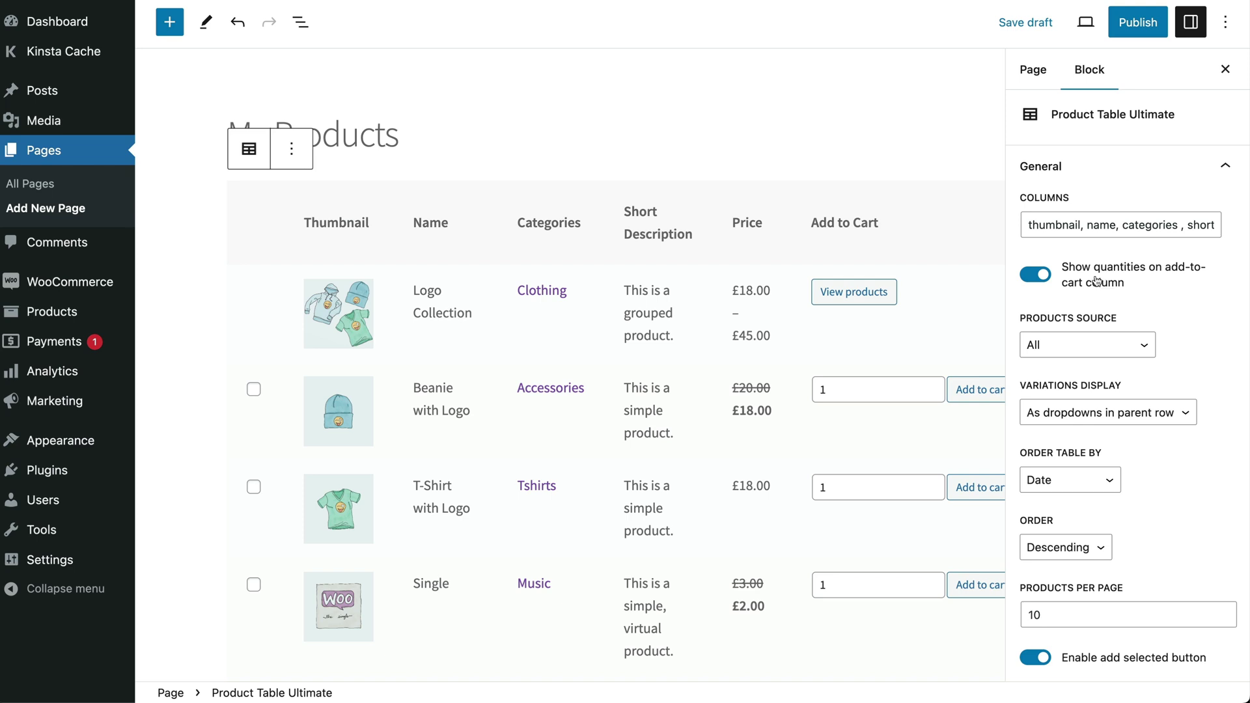
pyautogui.scroll(-3, 1107, 284)
pyautogui.scroll(-9, 1103, 283)
pyautogui.scroll(-2, 1103, 283)
pyautogui.scroll(12, 1102, 278)
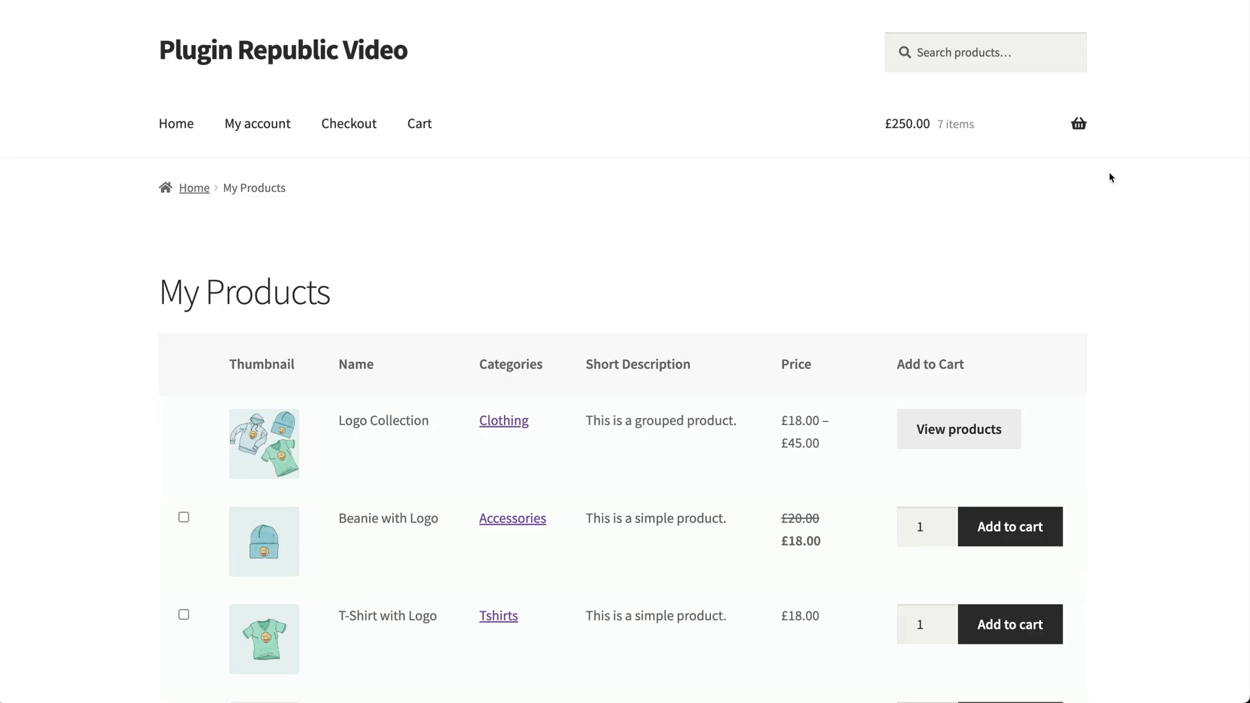
pyautogui.moveTo(1018, 102)
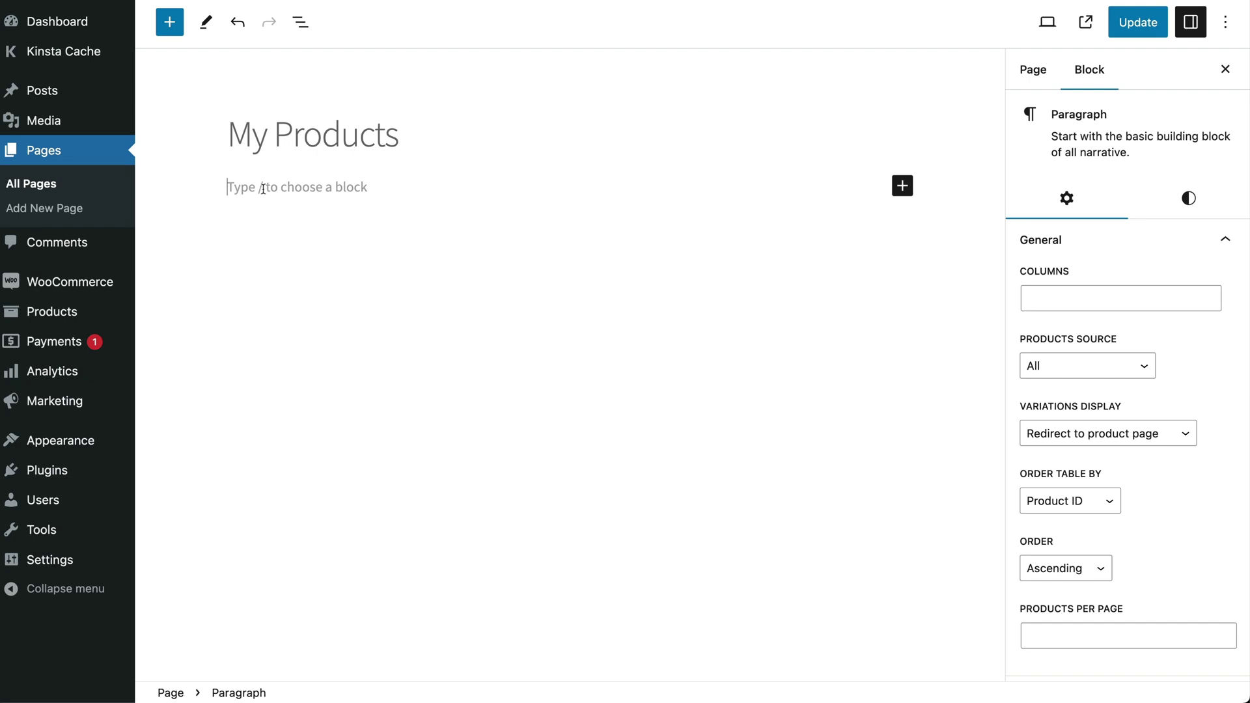
# - Add a Shortcode block containing [product_table_ultimate categories="25"] to the page
pyautogui.write('/short')
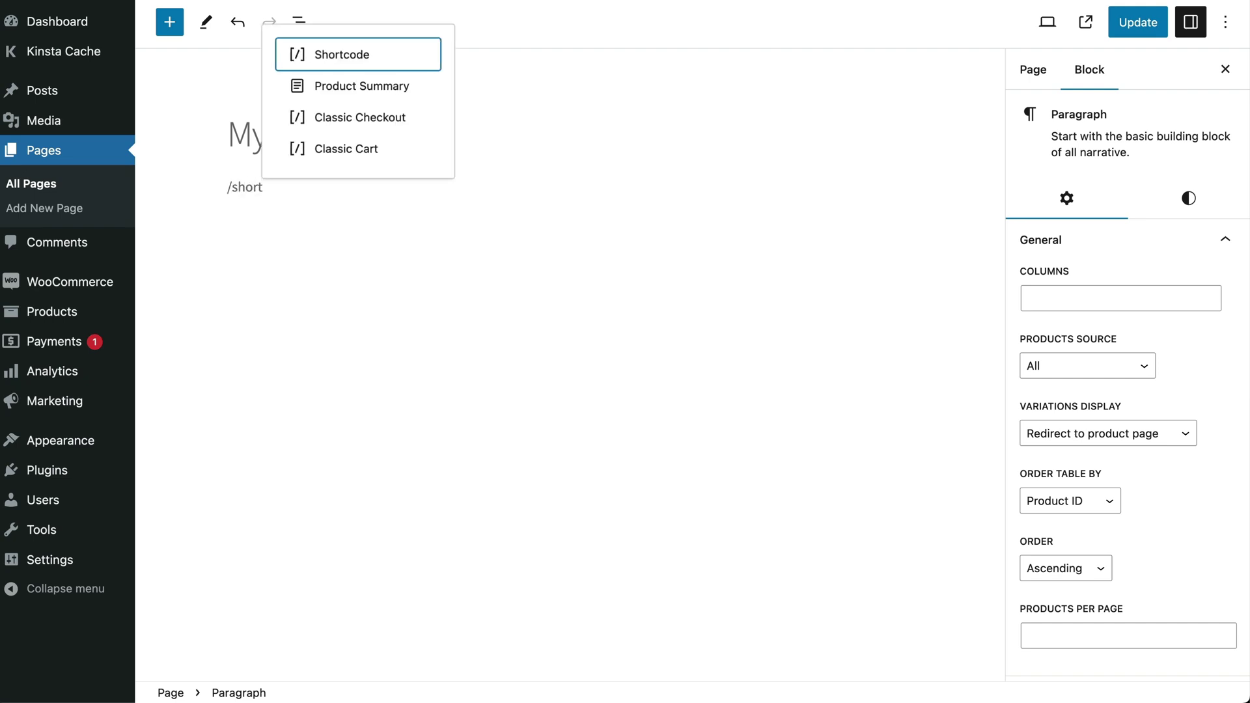
pyautogui.press('Return')
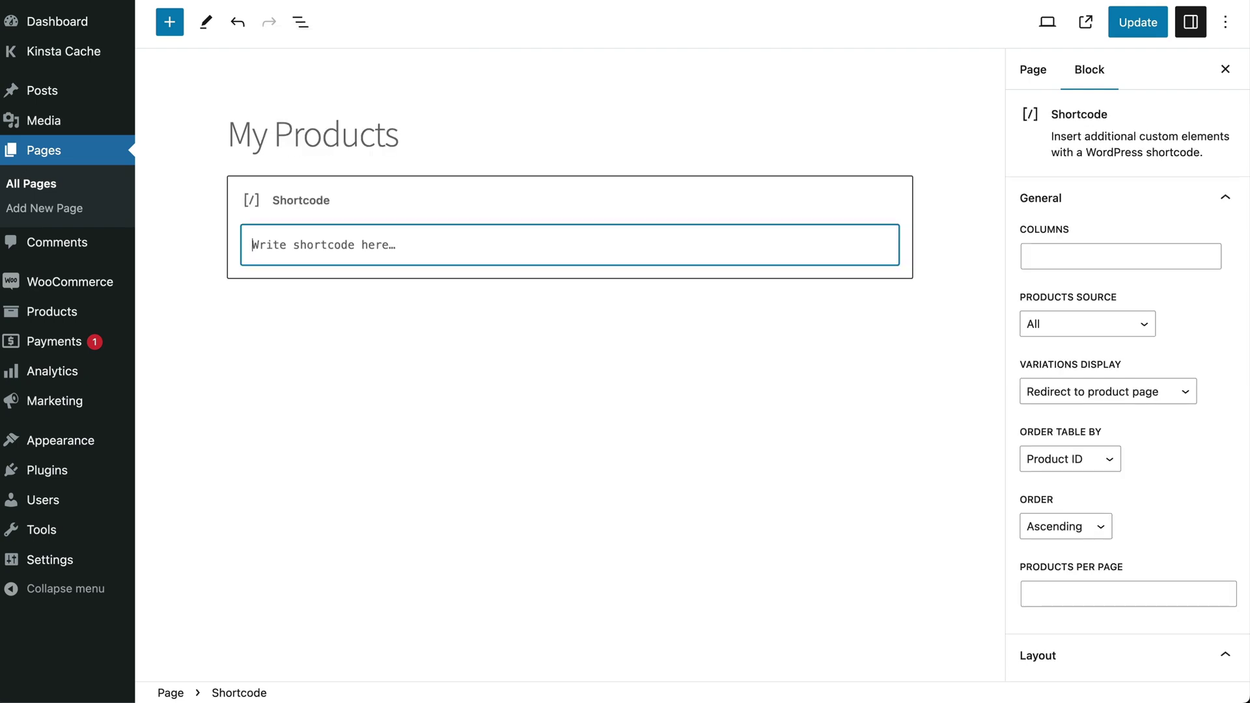
pyautogui.write('[produ')
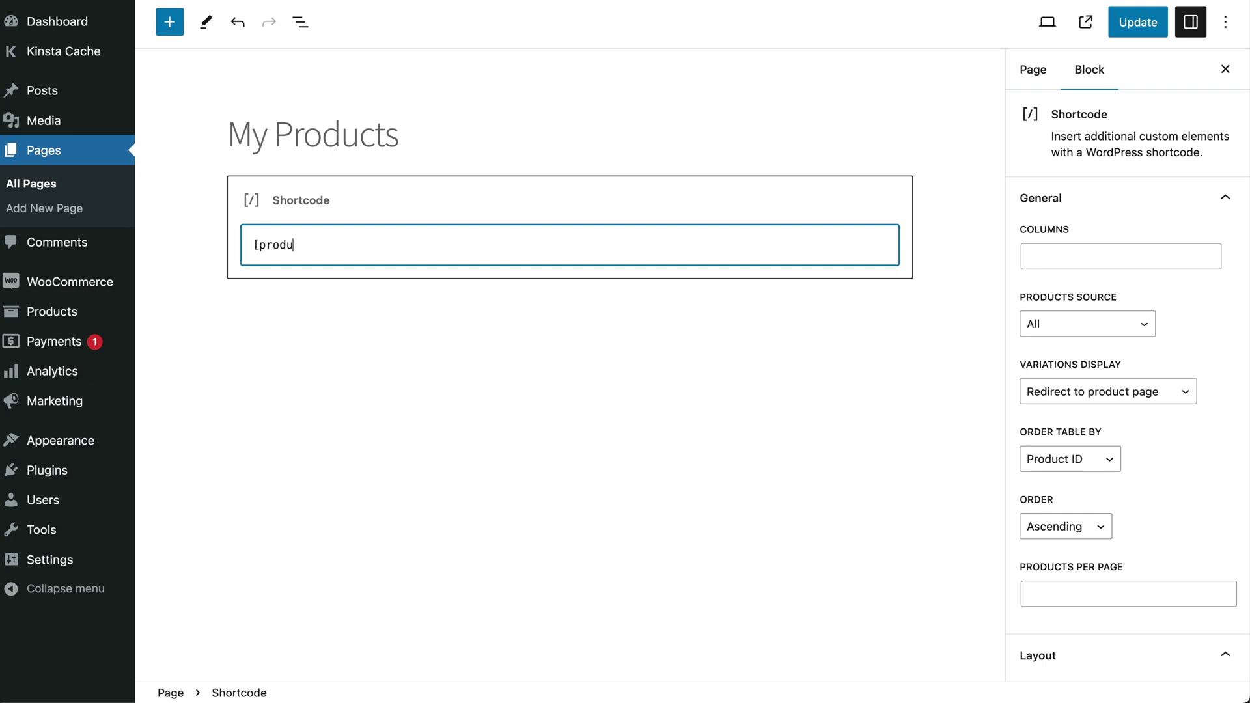
pyautogui.write('ct_table_ultimate]')
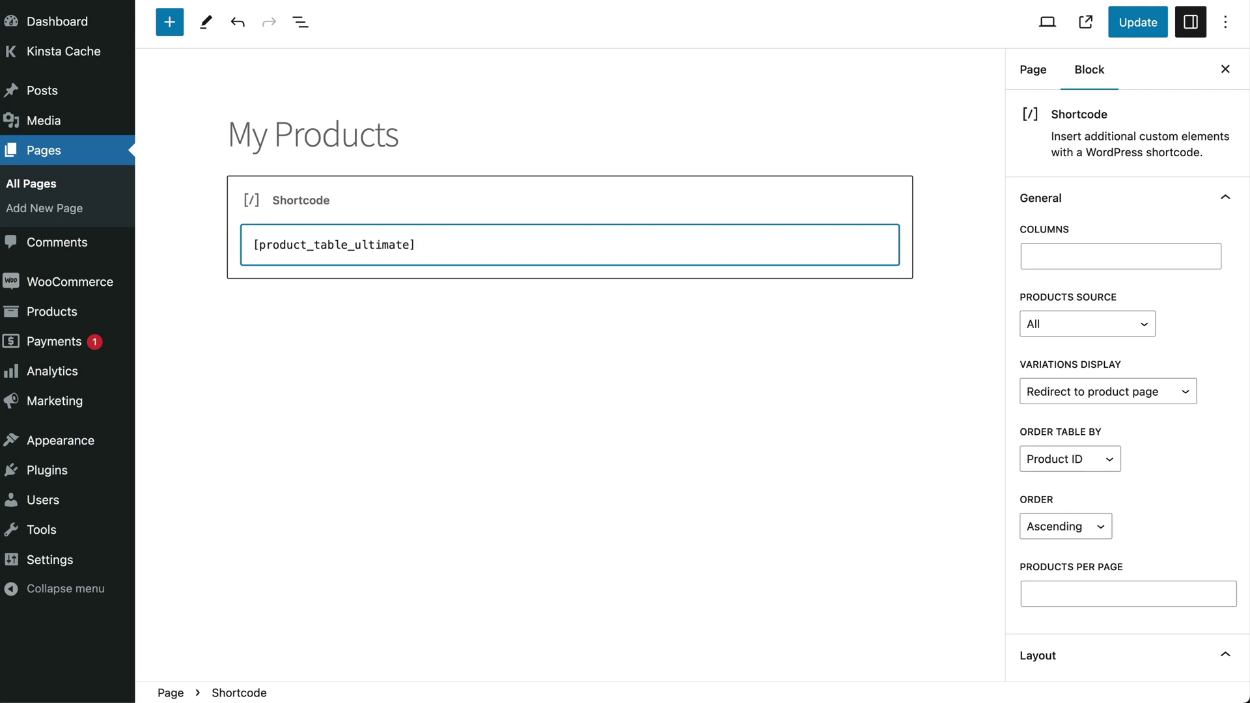
pyautogui.write('categories="25"')
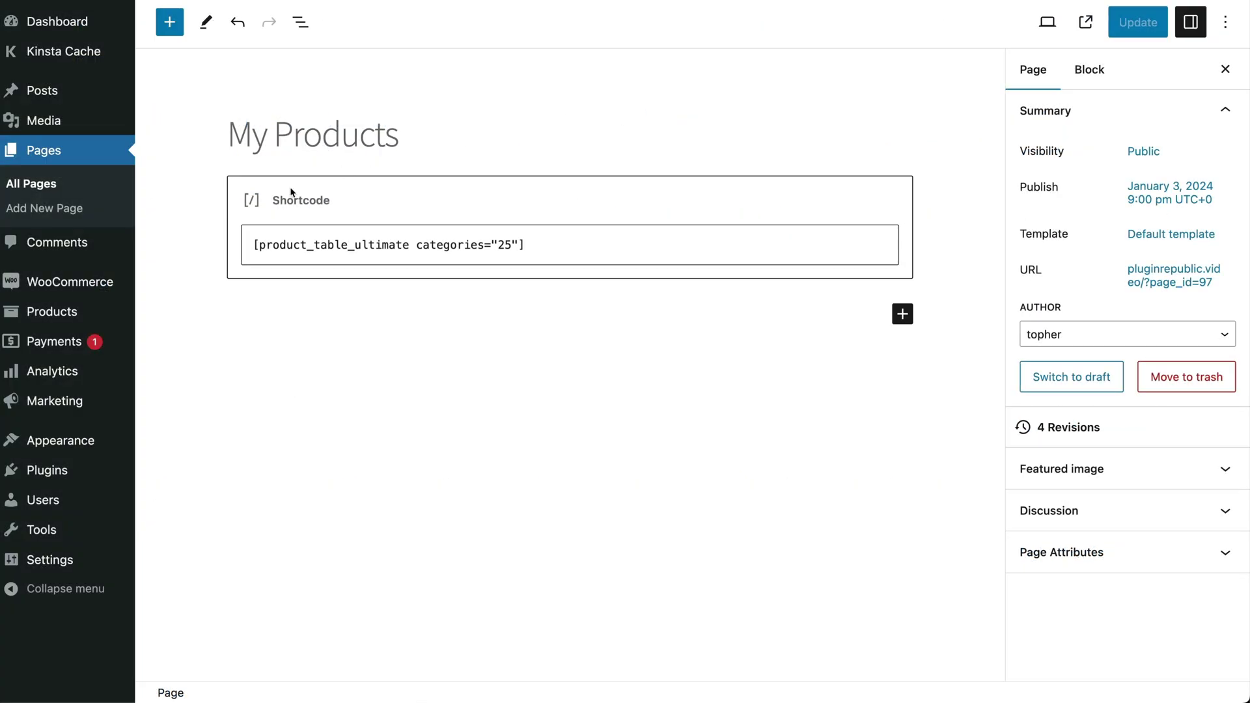
# - Review the Override pages choices on WooCommerce's Product Table Ultimate settings tab, leaving them unchanged
pyautogui.moveTo(66, 267)
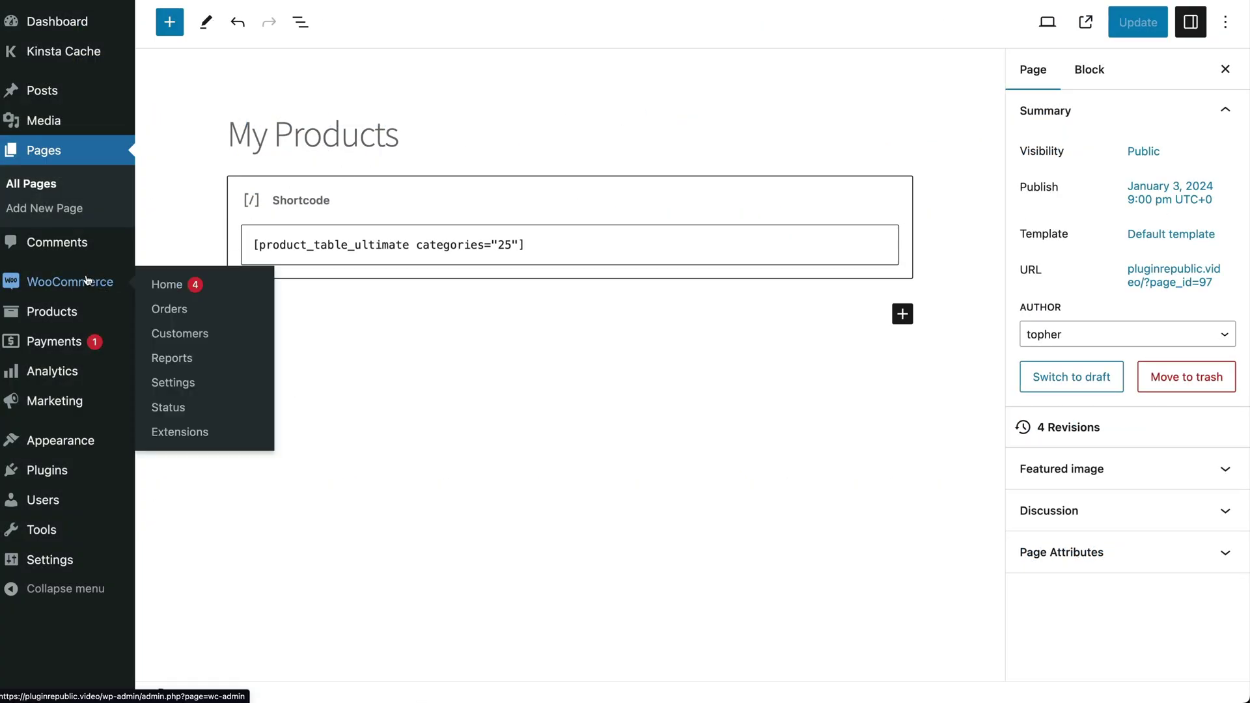
pyautogui.click(189, 383)
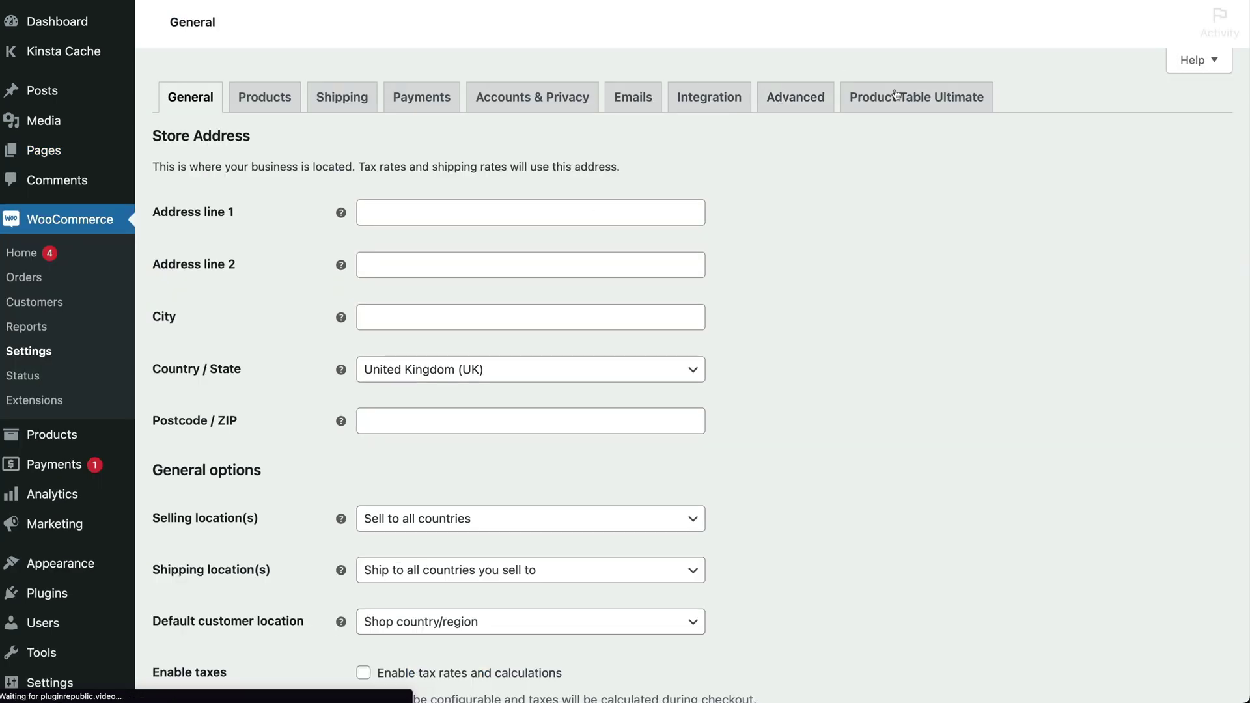
pyautogui.click(899, 111)
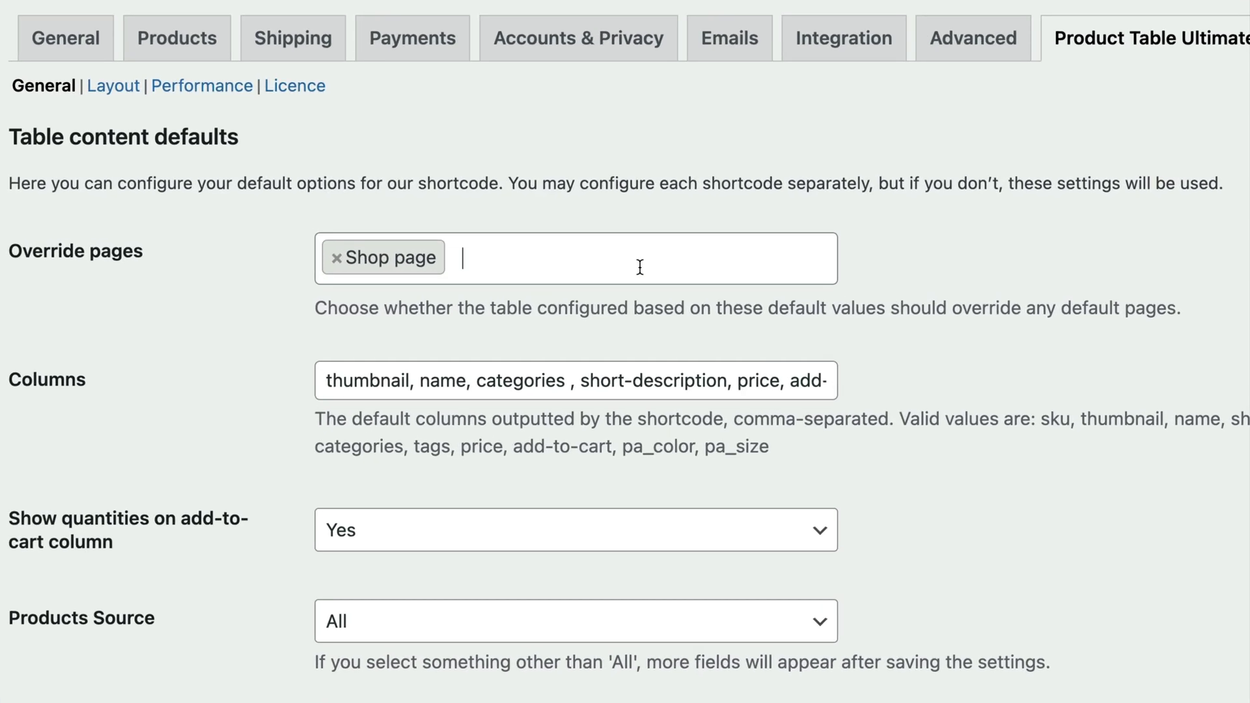
pyautogui.click(576, 246)
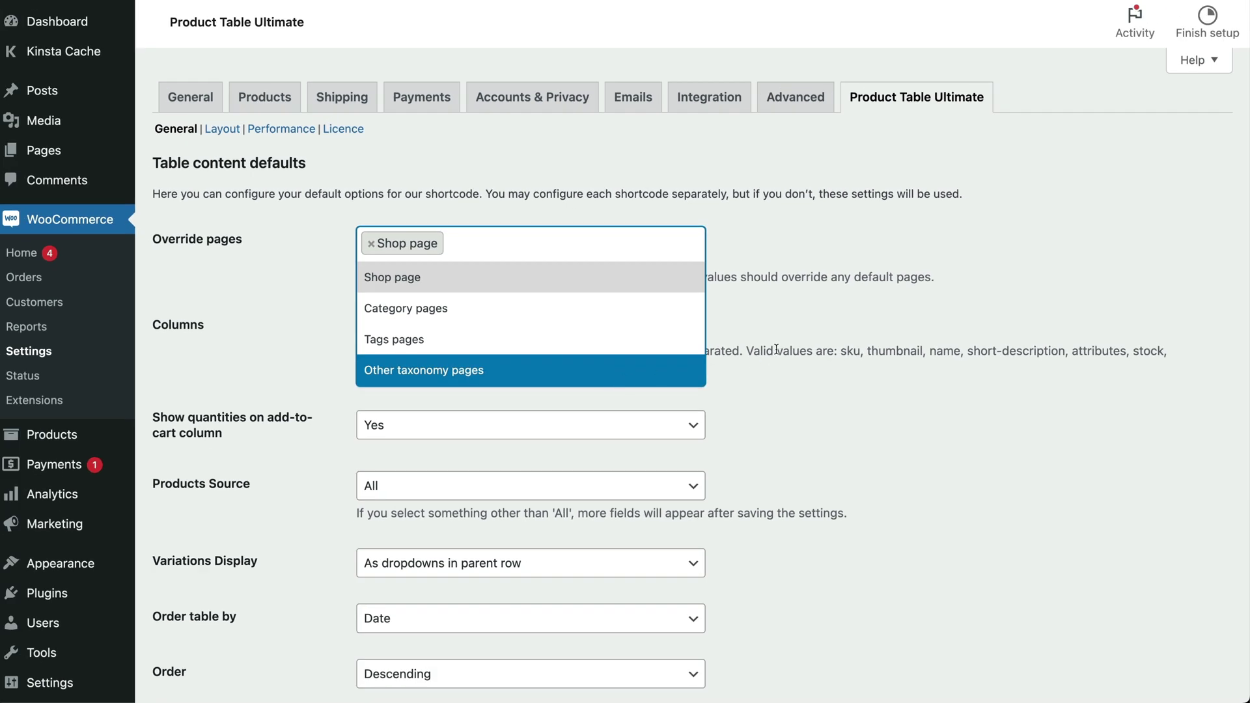
pyautogui.click(778, 350)
pyautogui.scroll(-1, 784, 350)
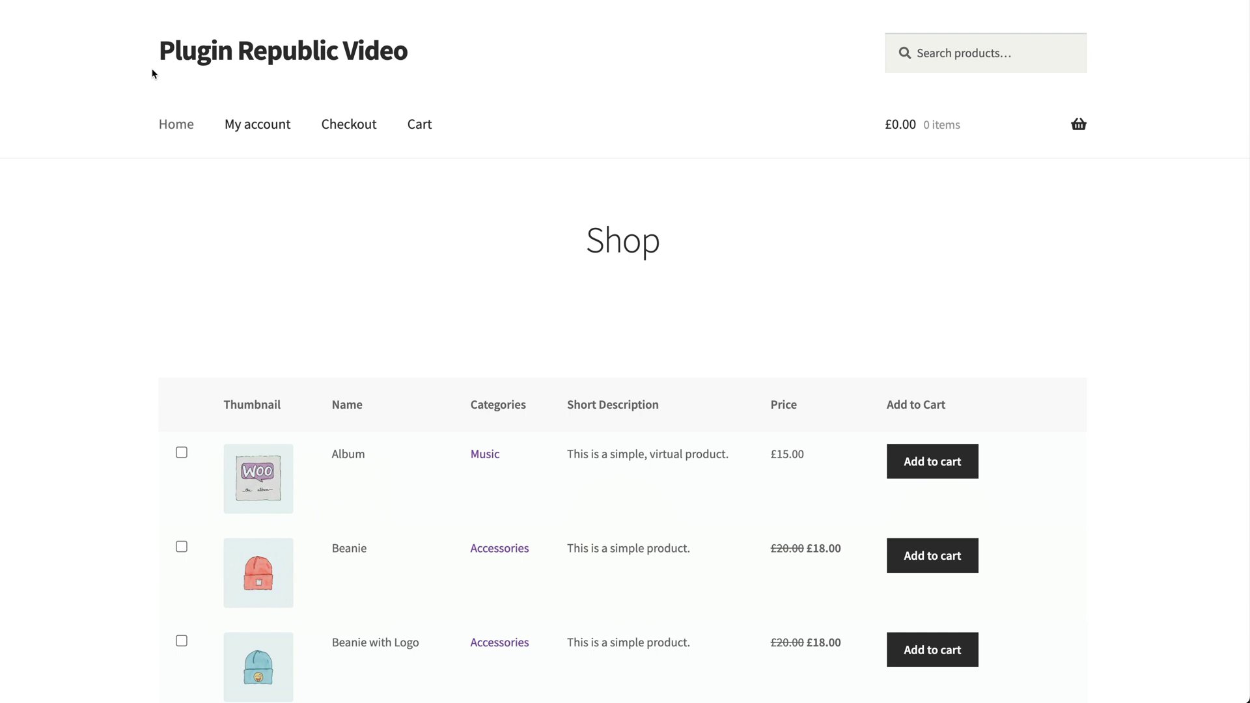
# - Scroll down the Shop page's product table and back up to the top
pyautogui.scroll(-10, 152, 73)
pyautogui.scroll(10, 153, 73)
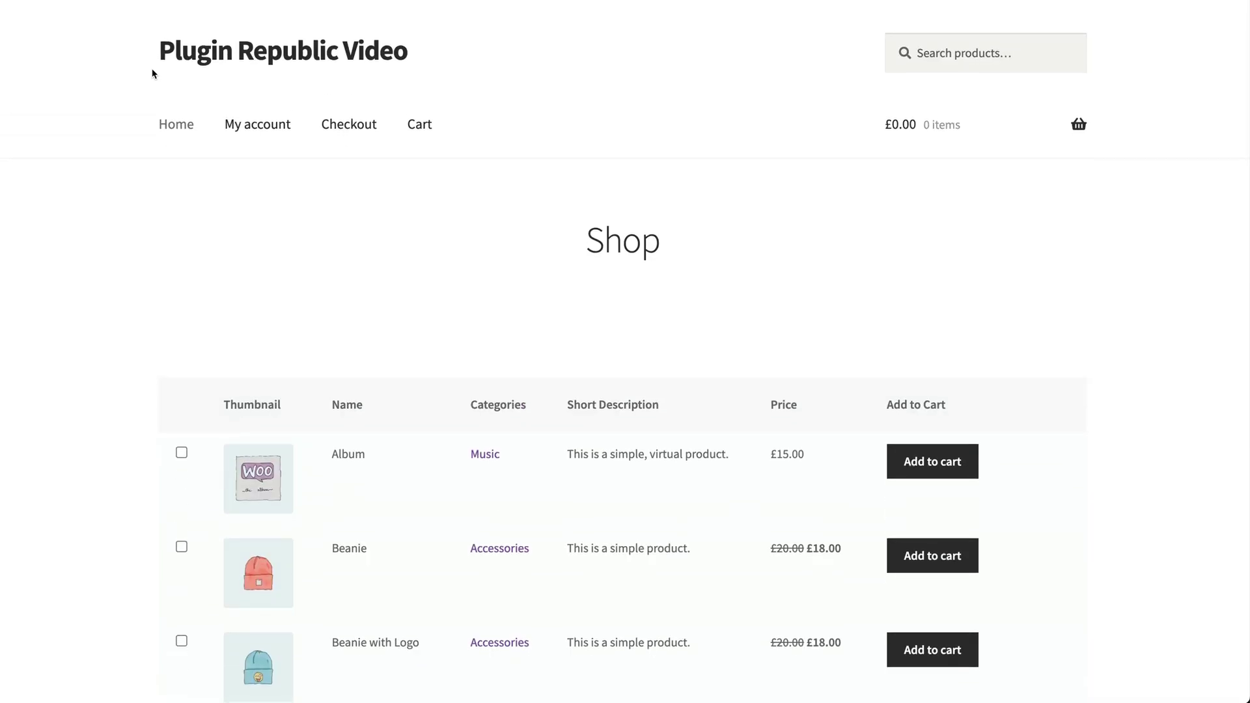